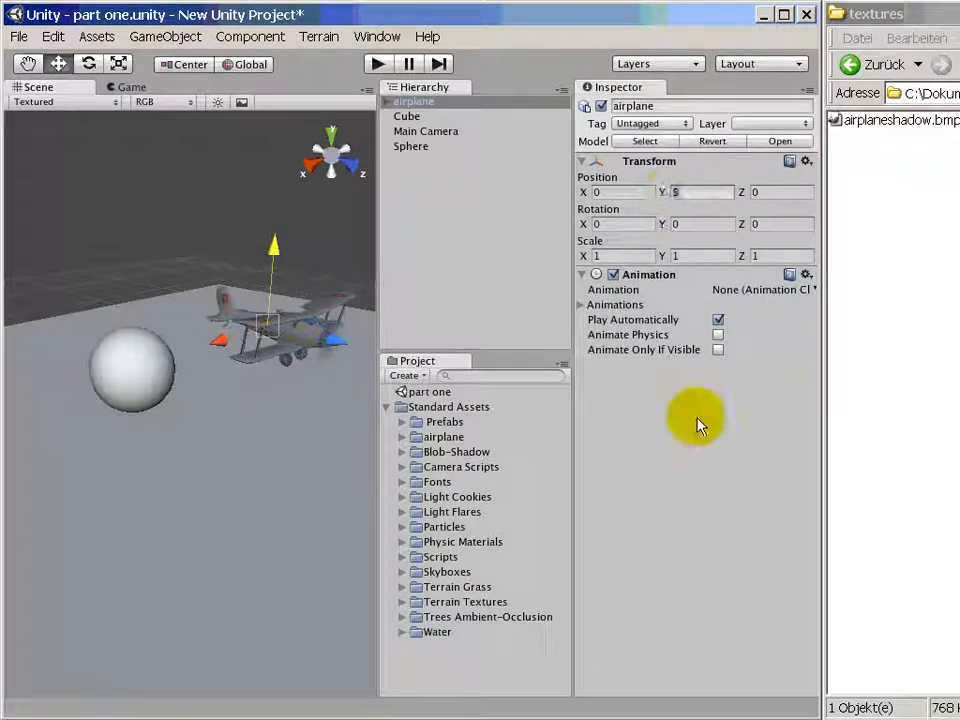
- Check the airplane's rotation values and the sphere's X and Y position
left_click_drag(620, 225, 583, 226)
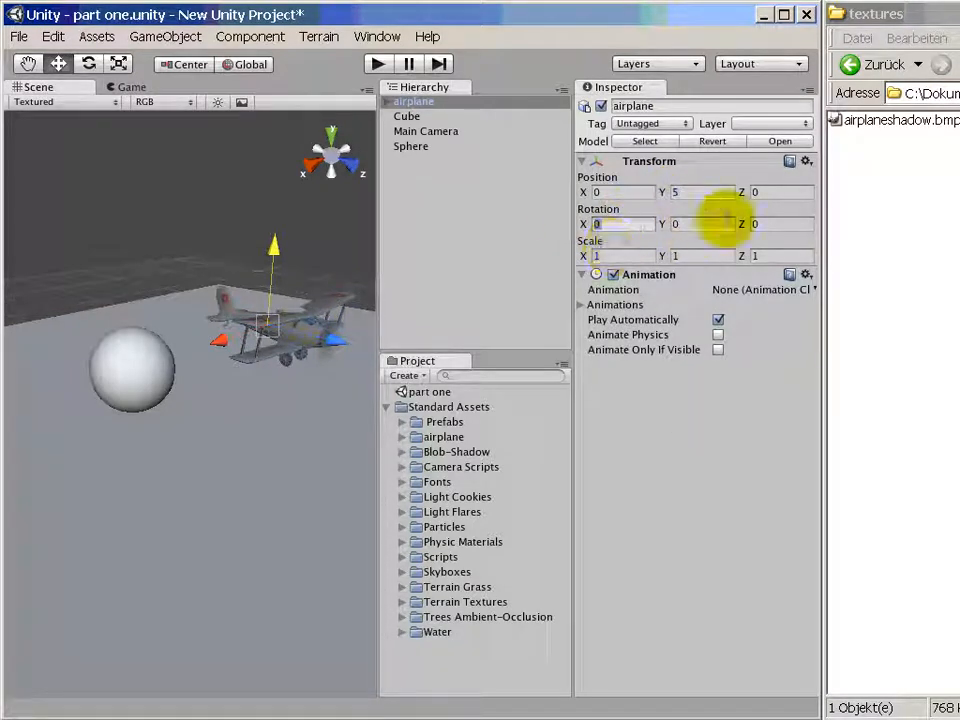
left_click(146, 389)
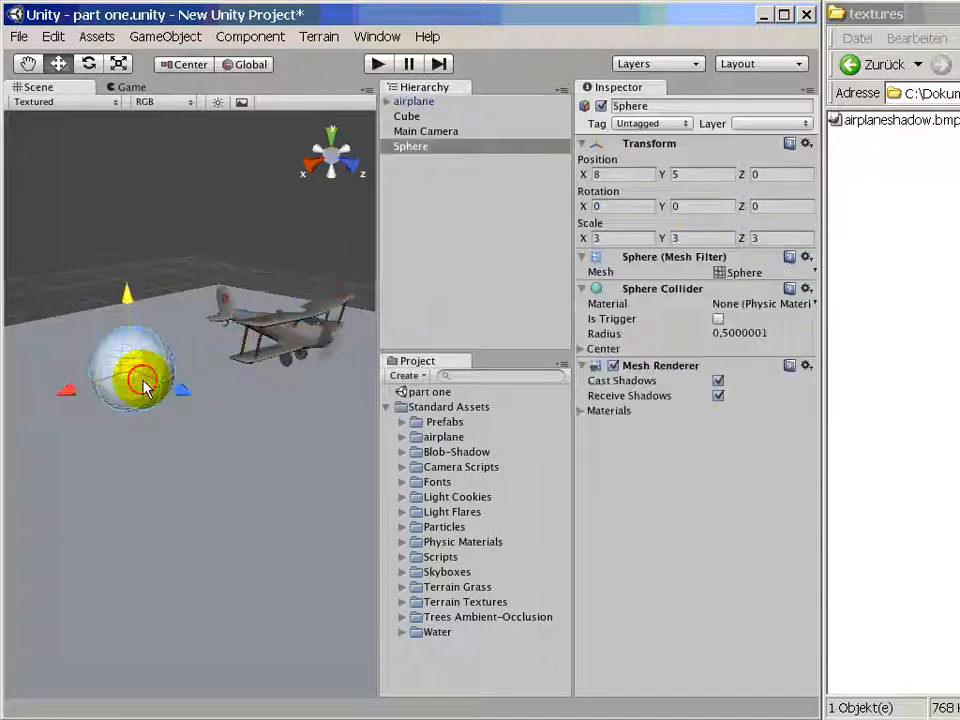
left_click_drag(611, 178, 581, 176)
left_click_drag(693, 173, 665, 172)
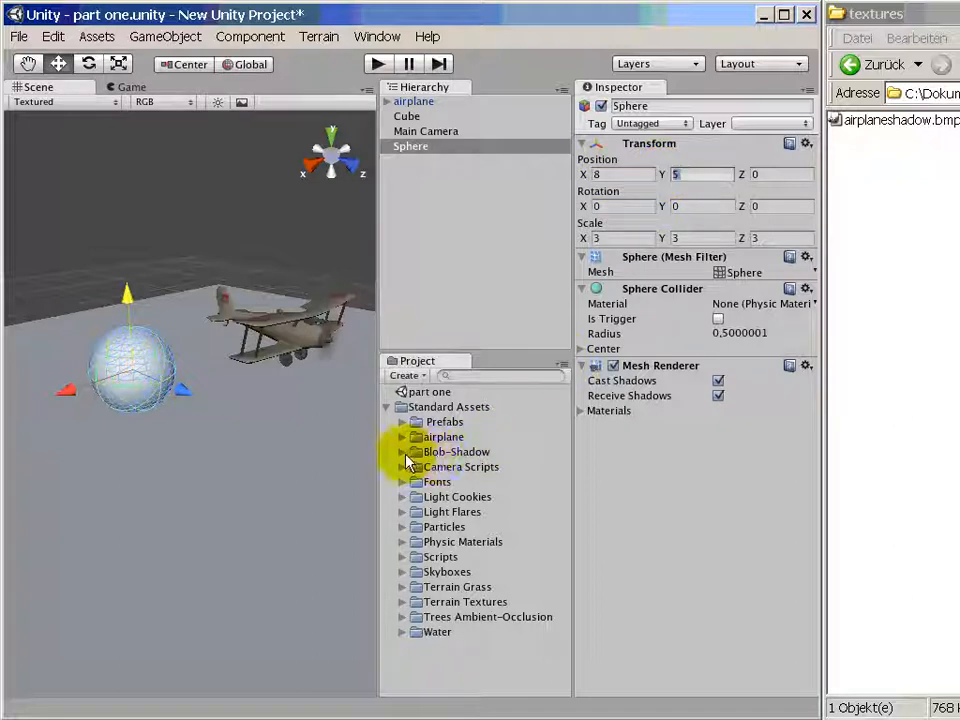
- Add the Blob-Shadow projector prefab to the scene and rename it "sphere shadow"
left_click(402, 452)
left_click(490, 467)
left_click_drag(491, 466, 480, 171)
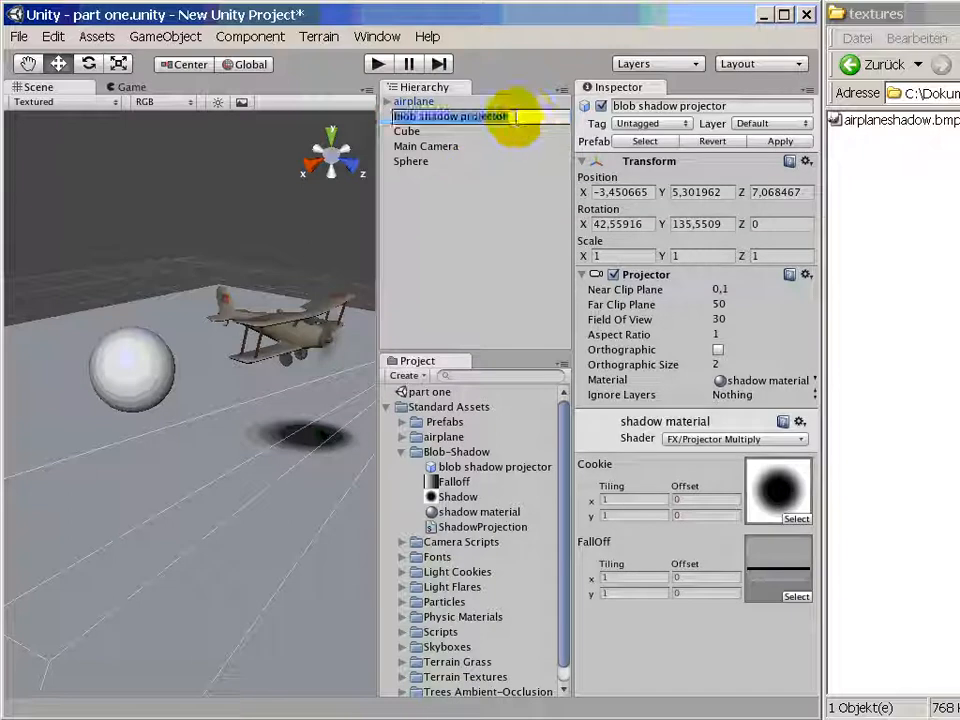
left_click(408, 117)
type("sphere shadow")
key("Return")
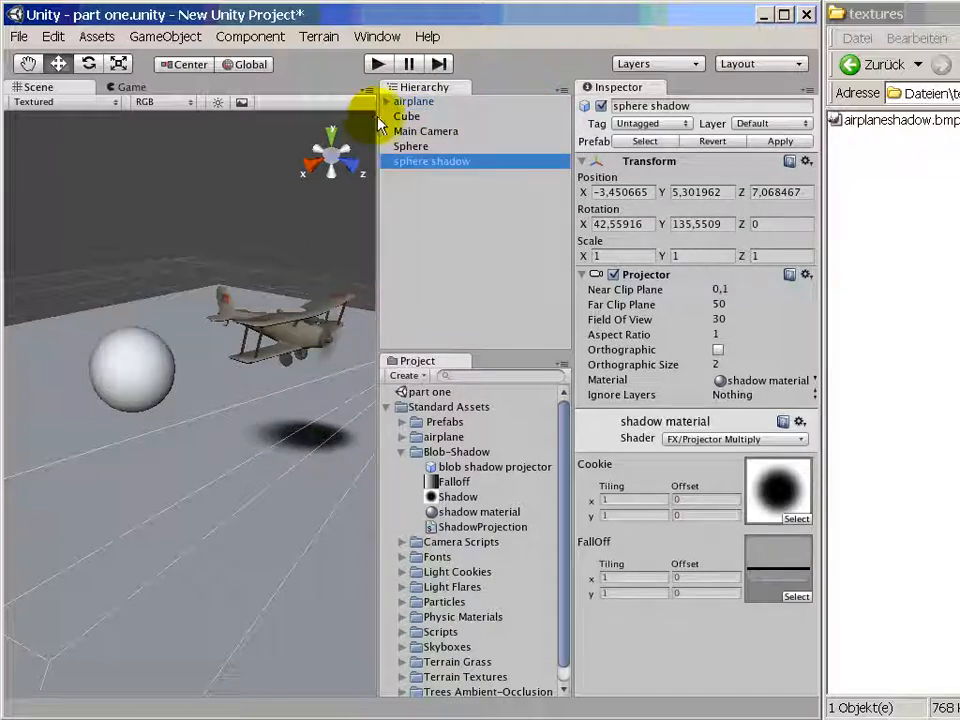
- Place the sphere shadow projector at the sphere by setting its position to X 8, Y 5, Z 0
scroll(343, 403, "down", 6)
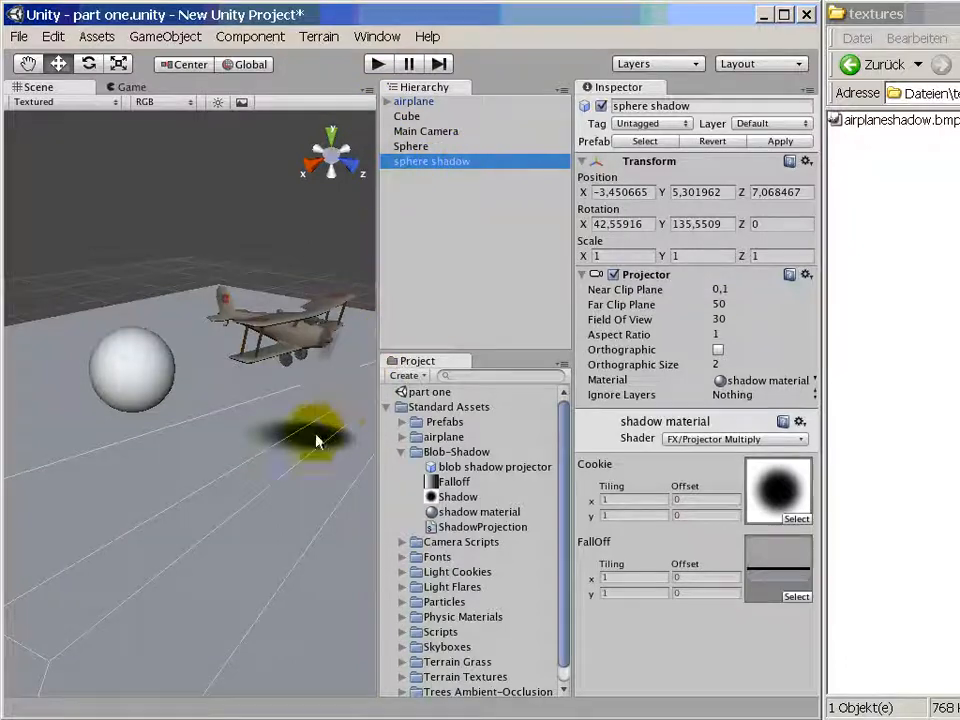
left_click_drag(285, 416, 208, 335)
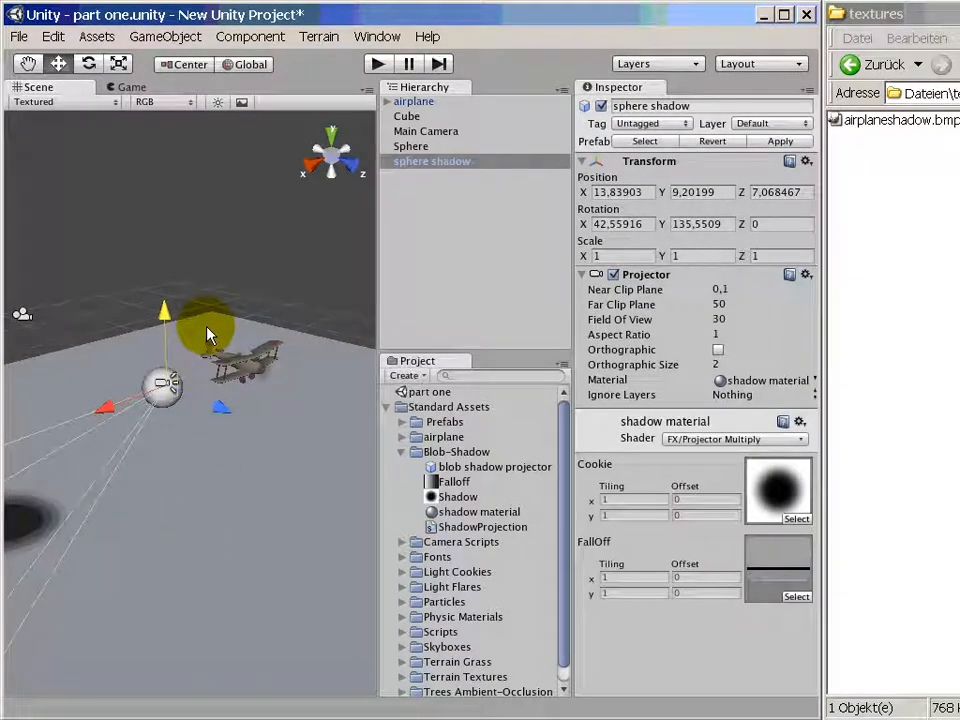
left_click(640, 191)
type("8")
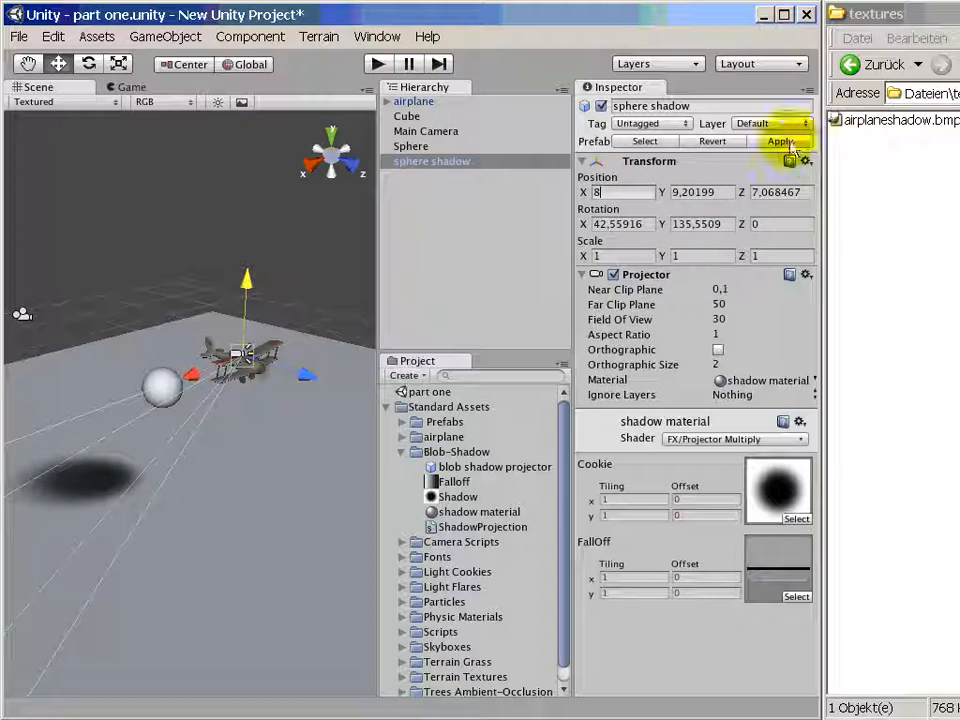
left_click(678, 191)
type("8")
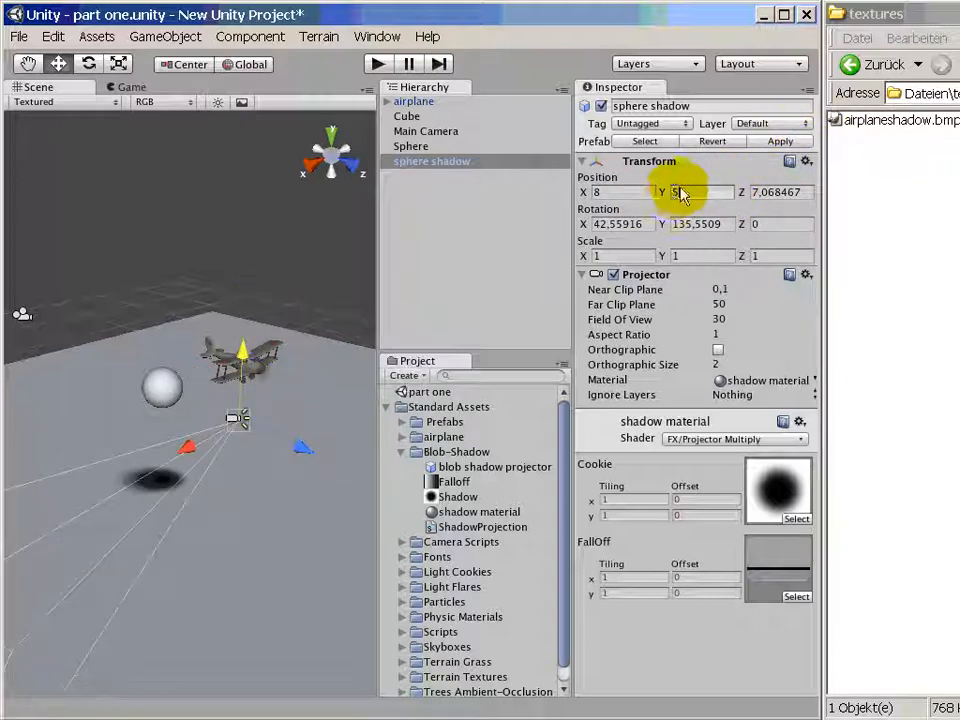
left_click(798, 191)
type("0")
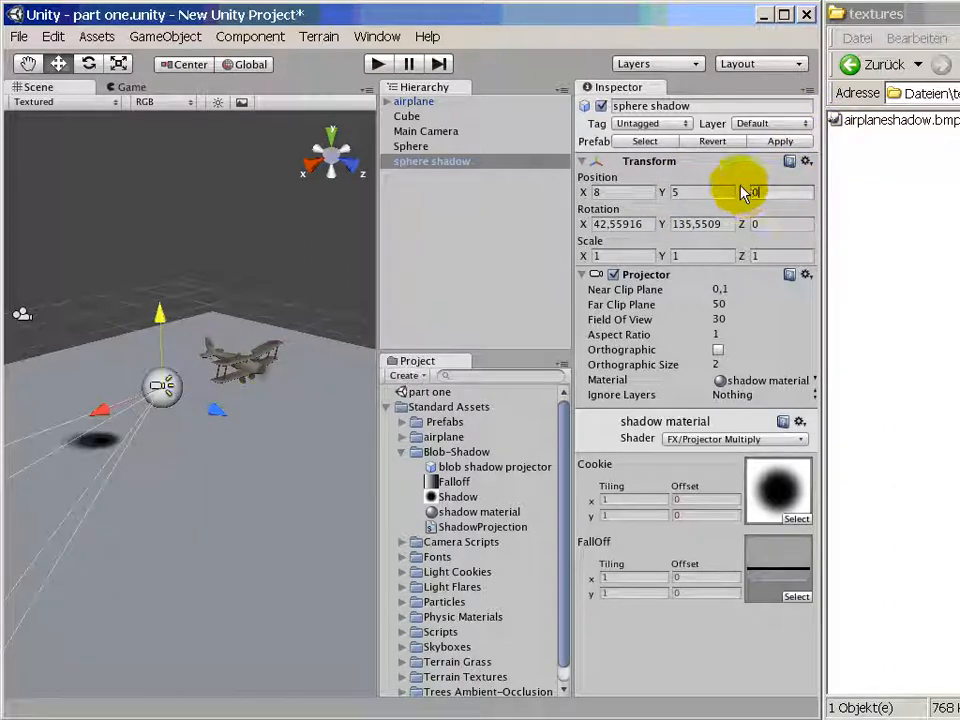
- Point the sphere shadow projector straight down by setting its rotation to X 90 and Y 0
left_click(680, 224)
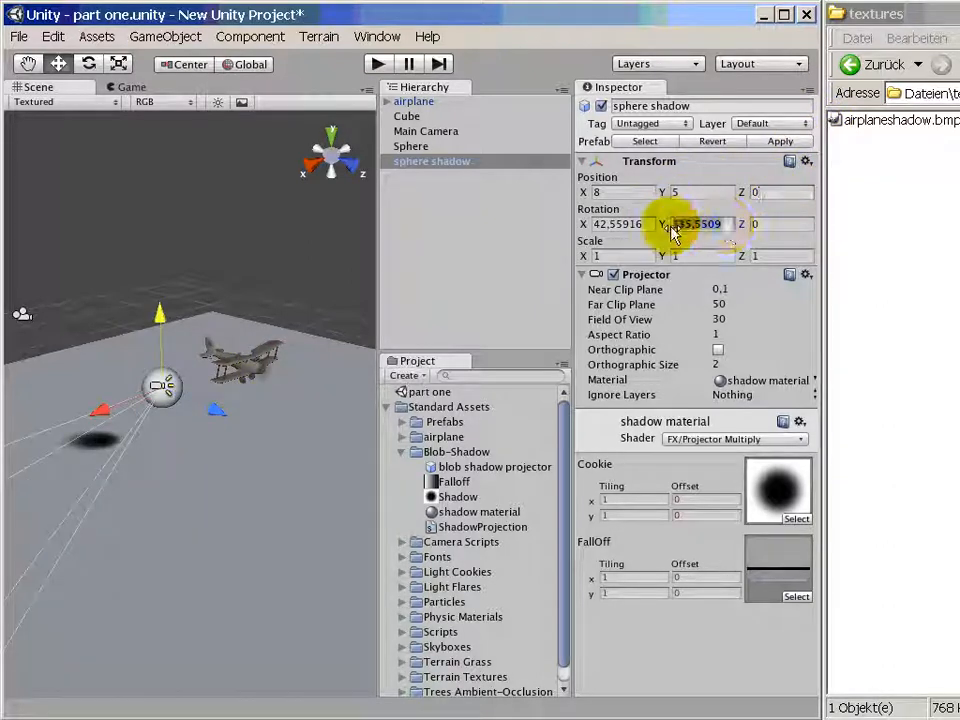
type("0")
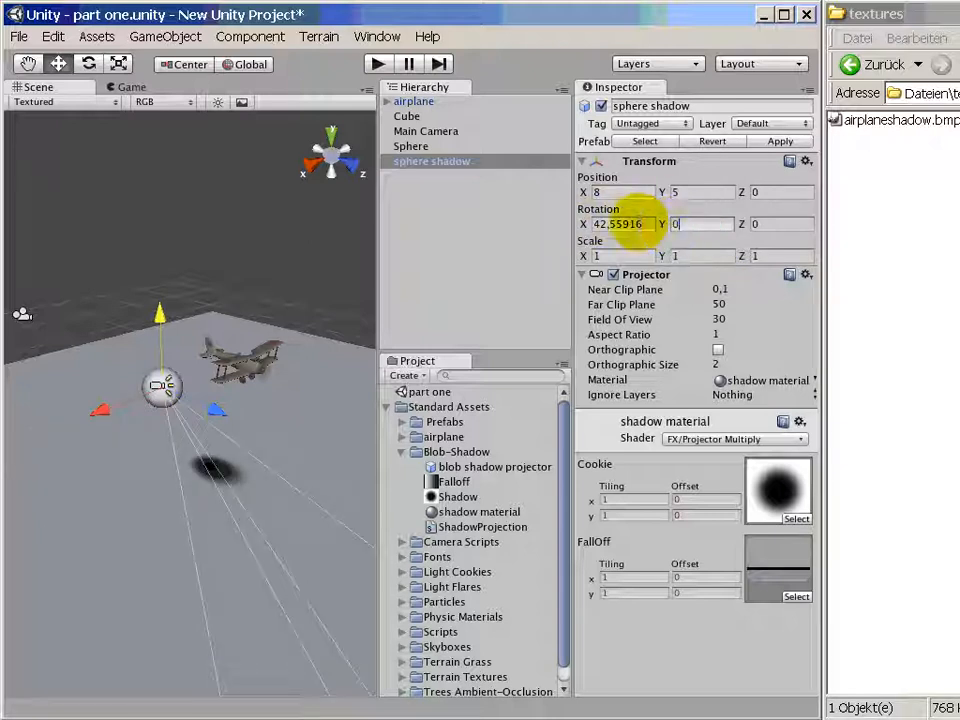
left_click(593, 226)
type("90")
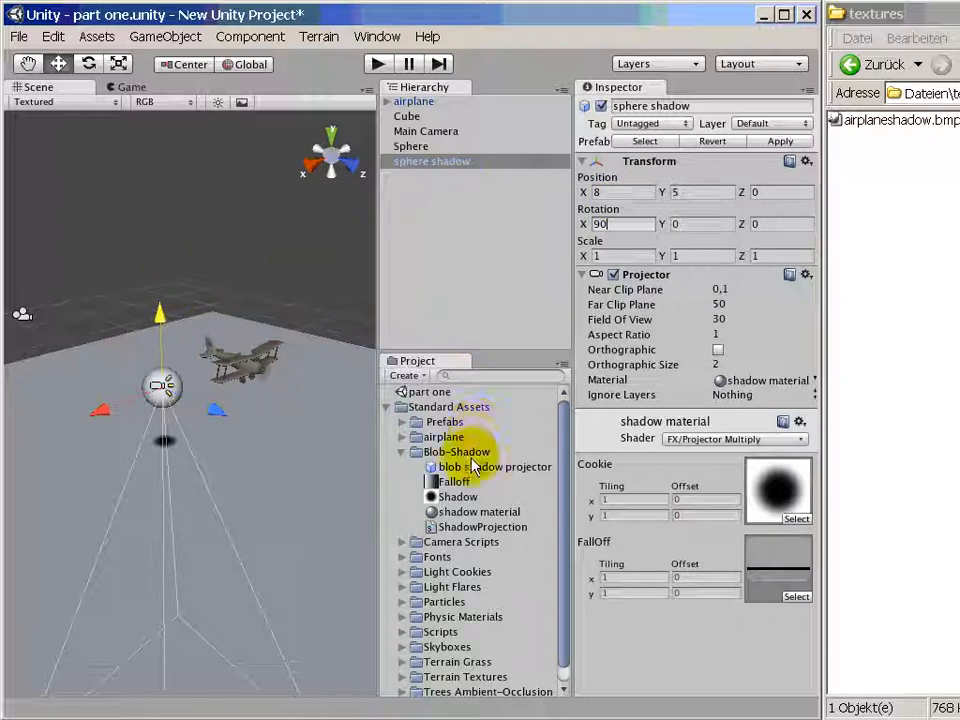
- Add a second blob shadow projector to the scene and rename it "airplane shadow"
left_click_drag(470, 467, 461, 266)
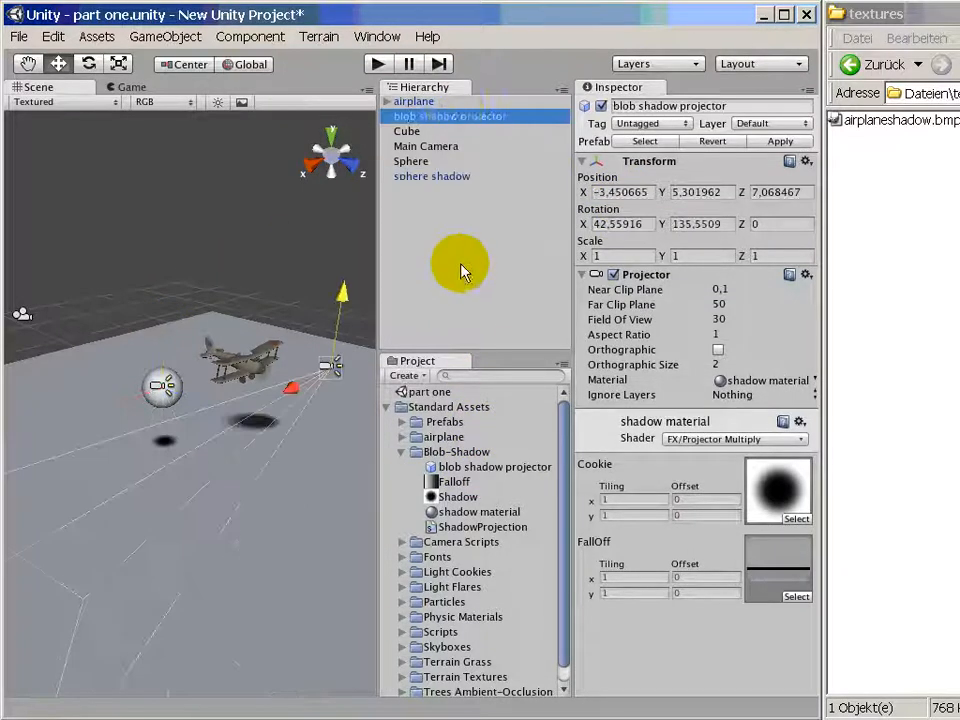
left_click(526, 117)
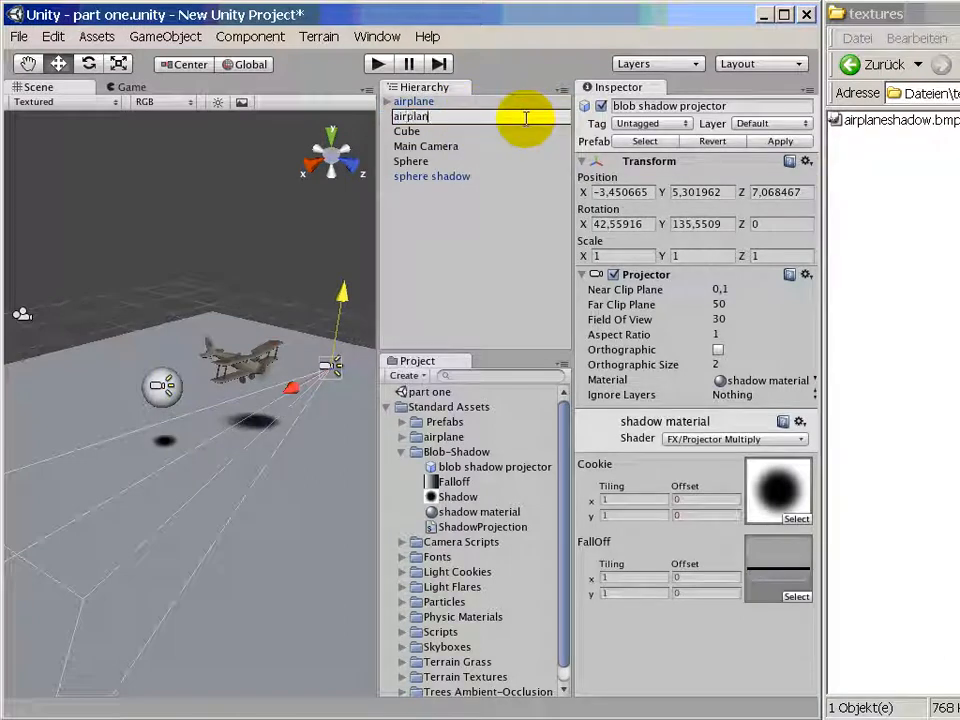
type("airplane shadow")
key("Return")
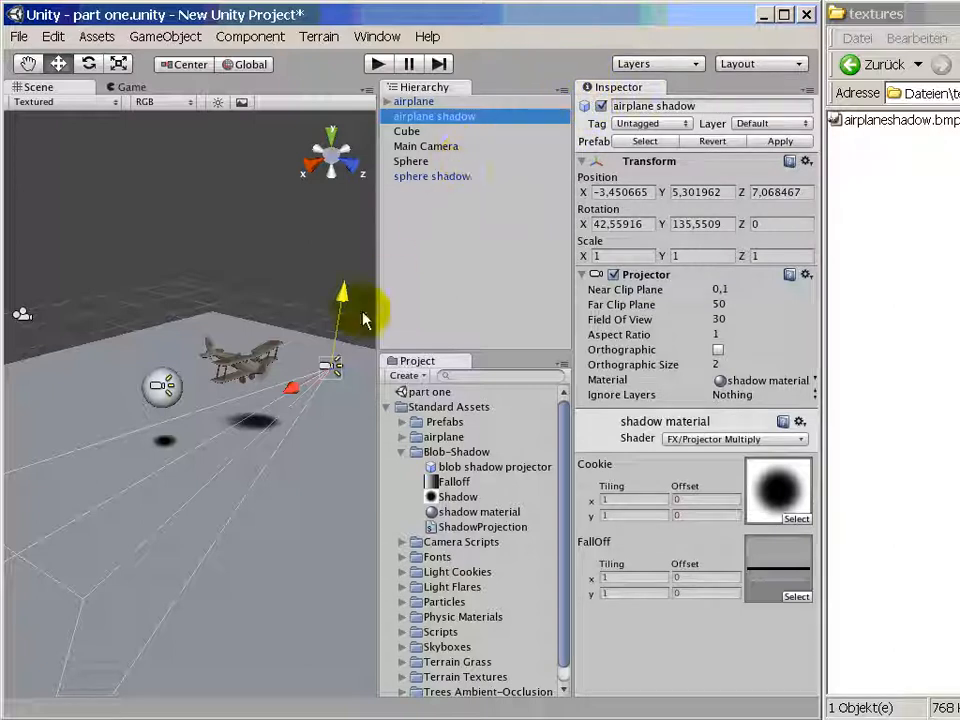
- Place the airplane shadow projector at the airplane by setting its position to X 0, Y 5, Z 0
left_click_drag(290, 393, 240, 396)
left_click(577, 195)
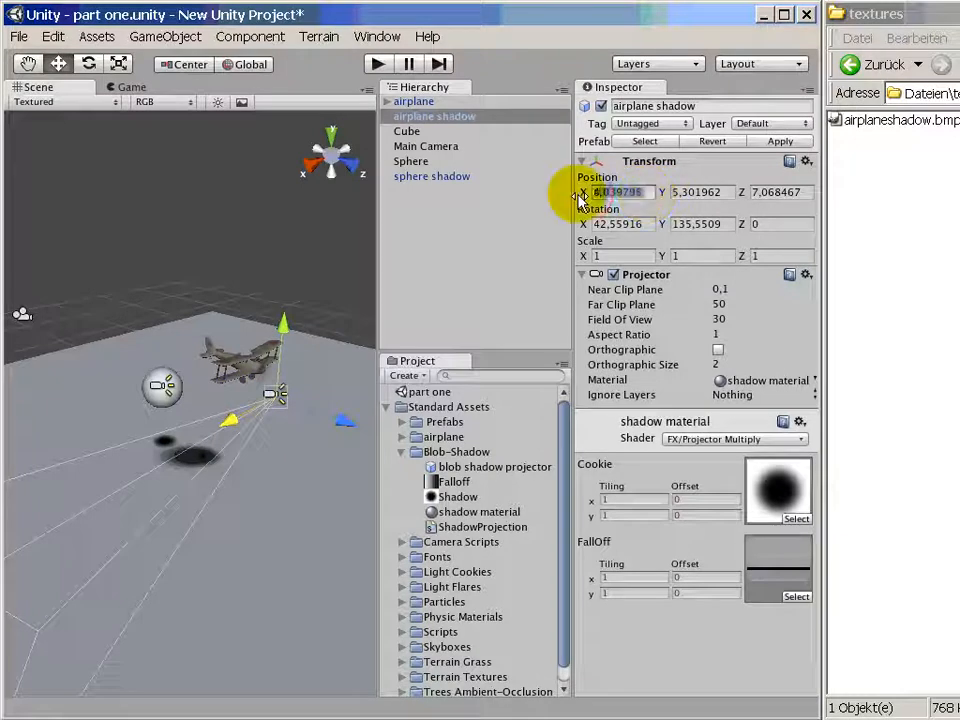
type("0")
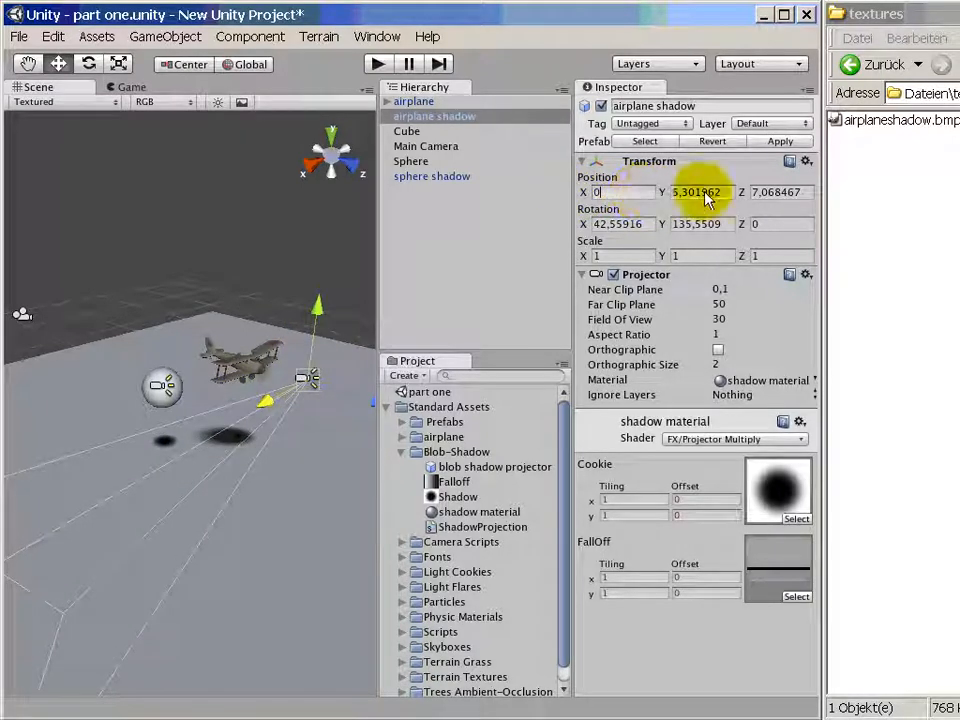
left_click(716, 195)
type("5")
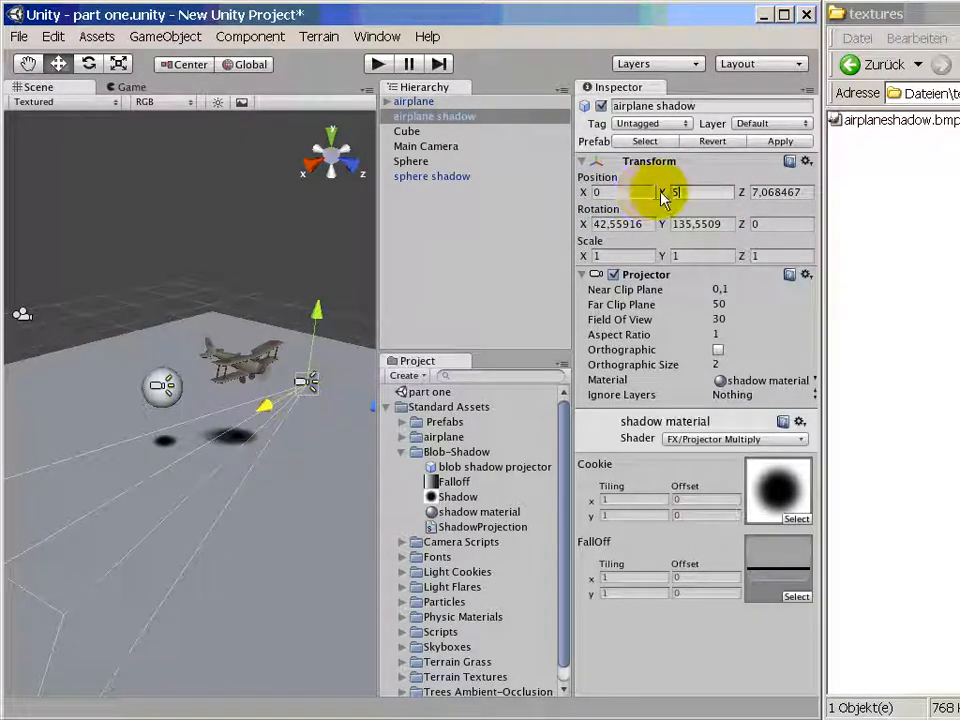
left_click(820, 191)
type("6")
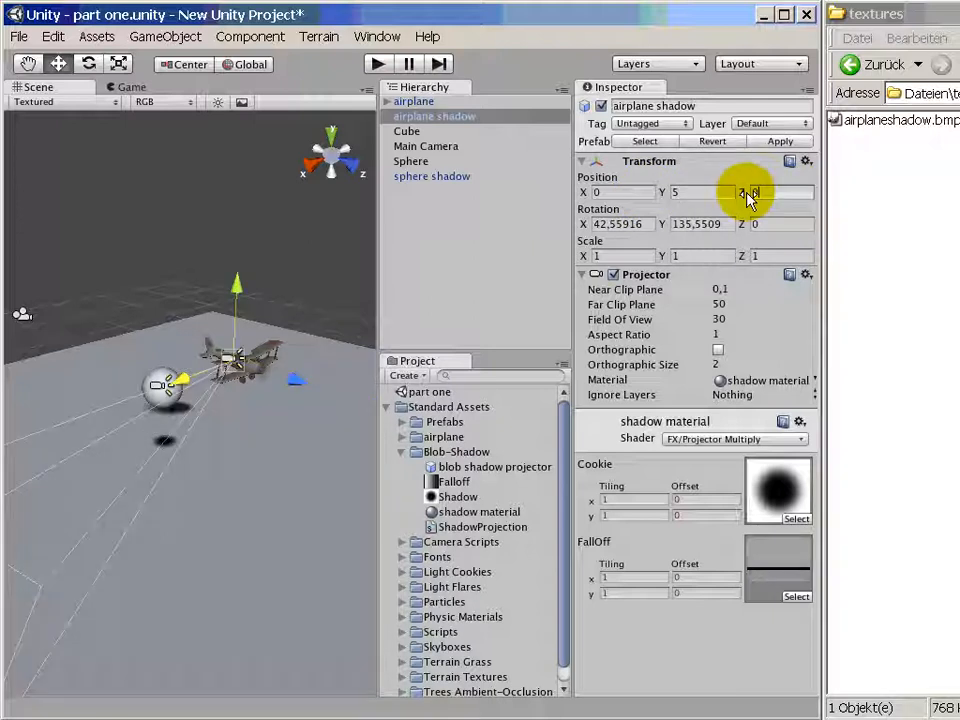
- Point the airplane shadow projector straight down by setting its rotation to X 90 and Y 0
left_click(620, 224)
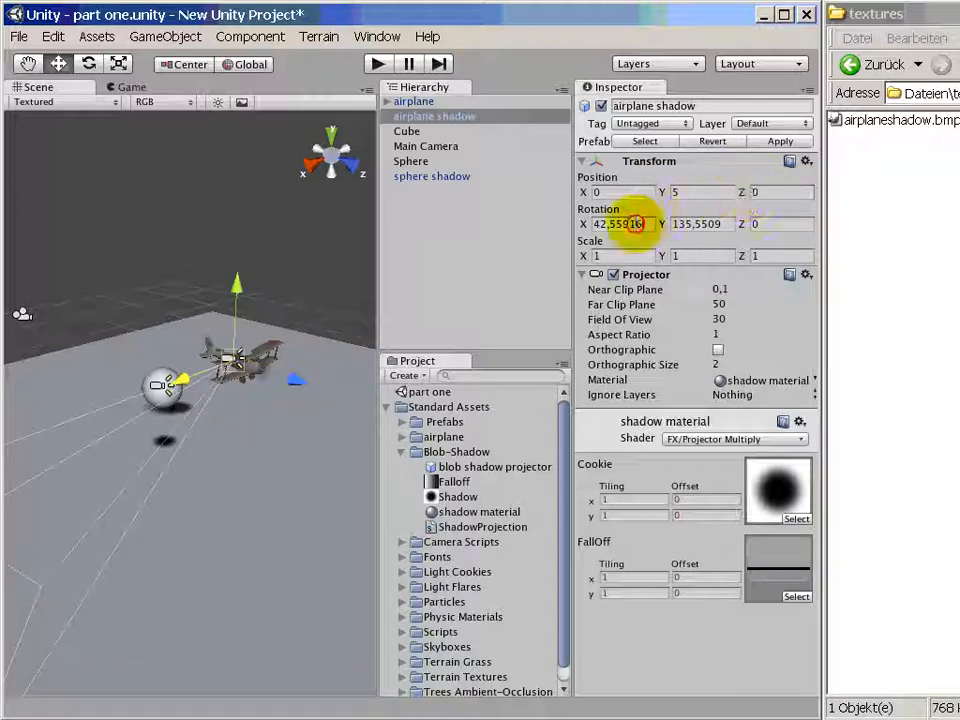
type("90")
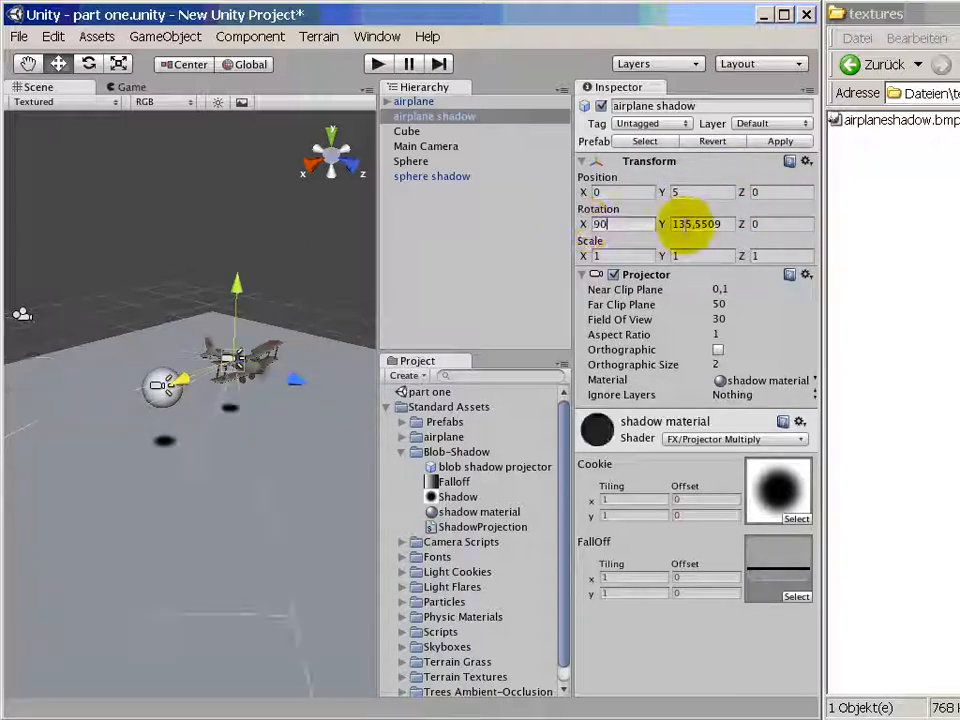
left_click(699, 224)
type("0")
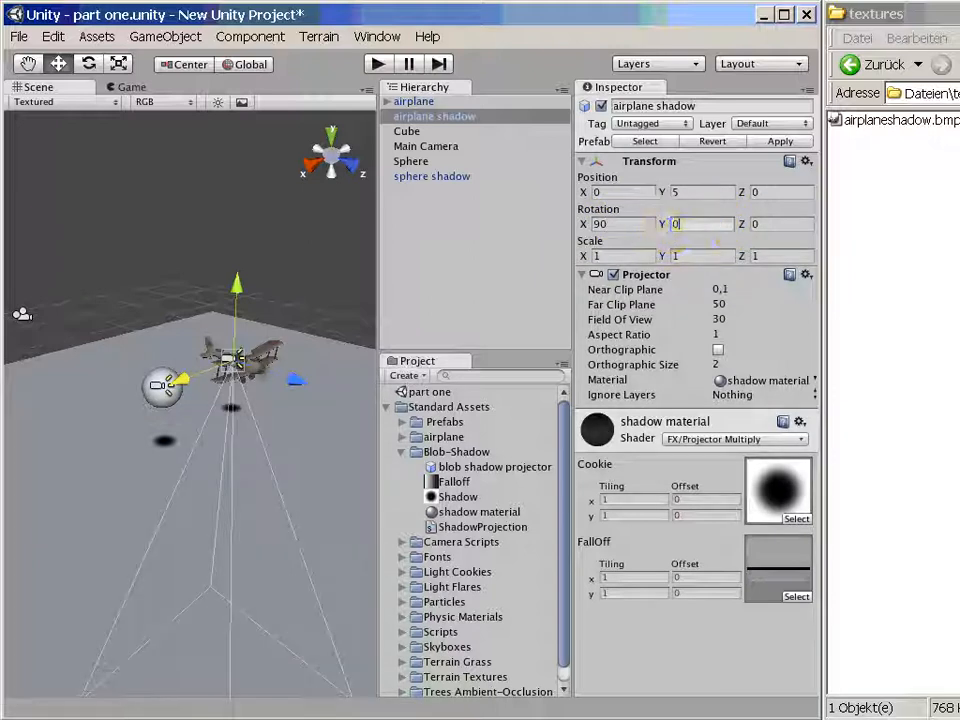
left_click(955, 280)
- Test the falloff by moving the airplane shadow projector up and down, and return its Y position to 5
left_click_drag(240, 297, 248, 233)
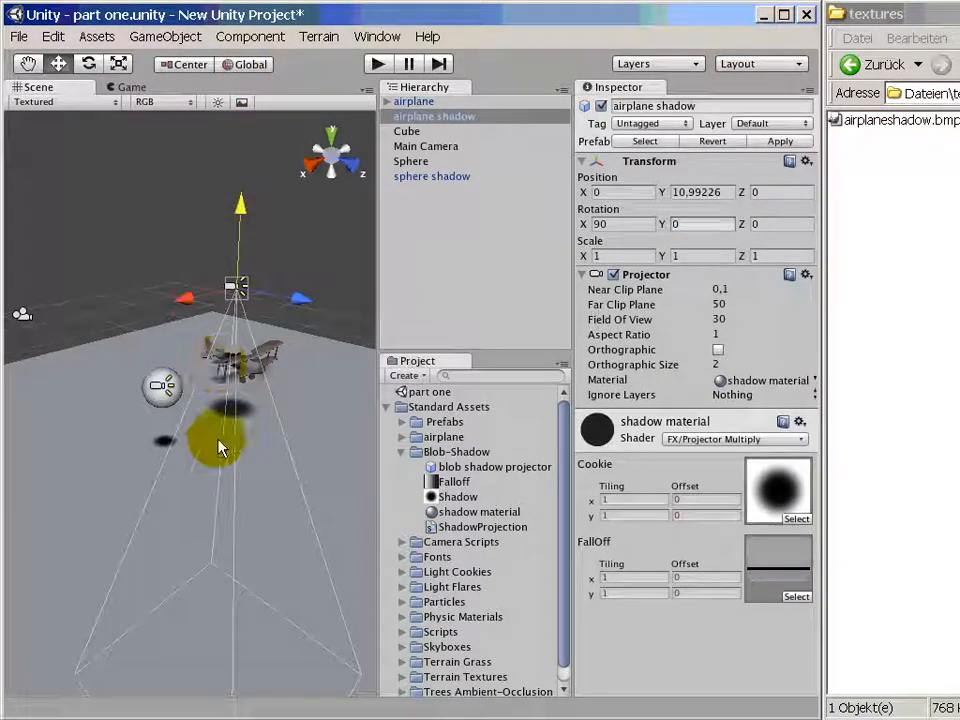
left_click(800, 580)
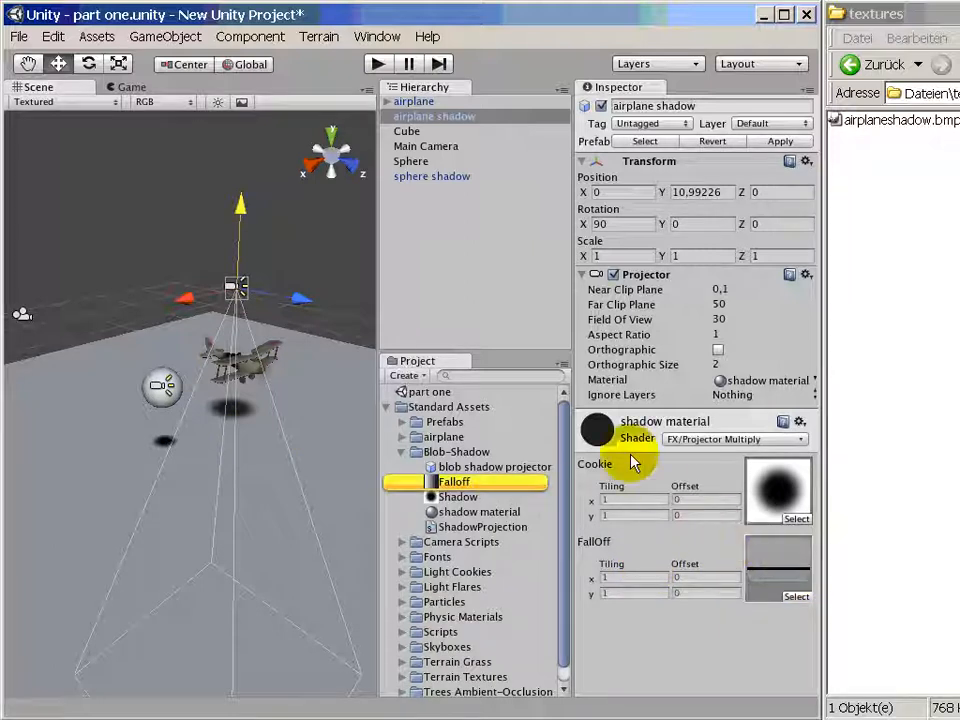
left_click_drag(244, 212, 251, 296)
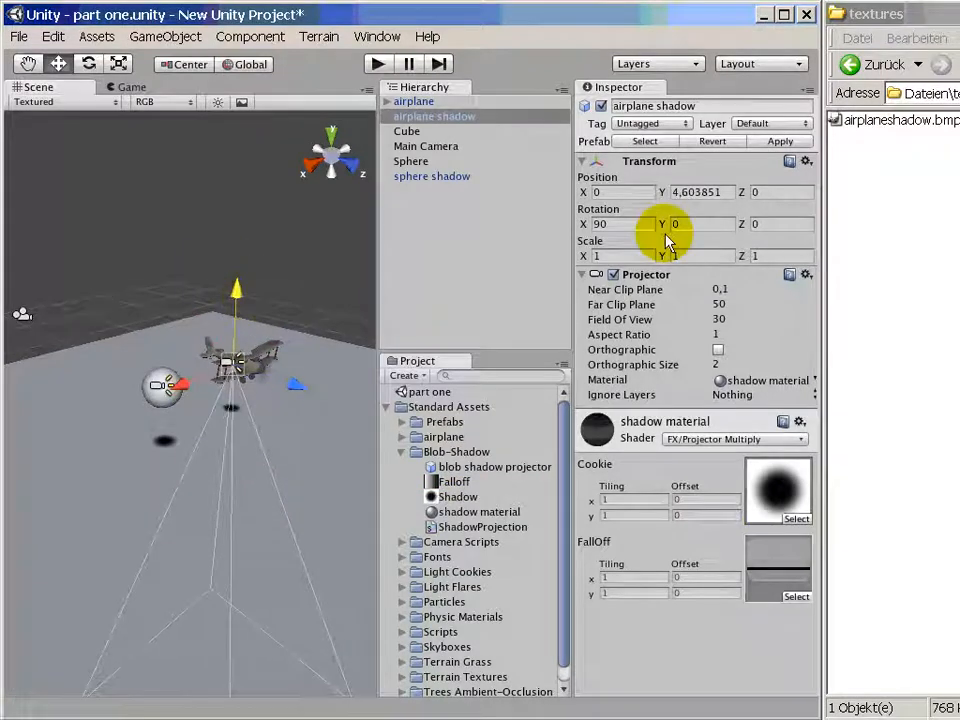
left_click(718, 191)
type("5")
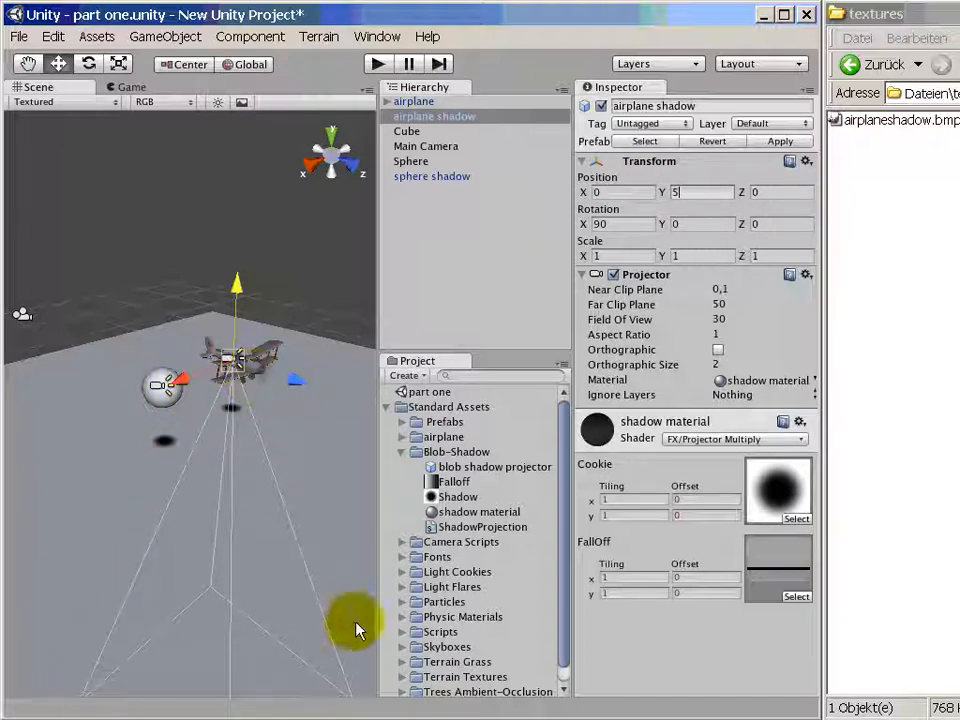
- Enable orthographic projection on both the airplane shadow and the sphere shadow projectors
left_click(718, 351)
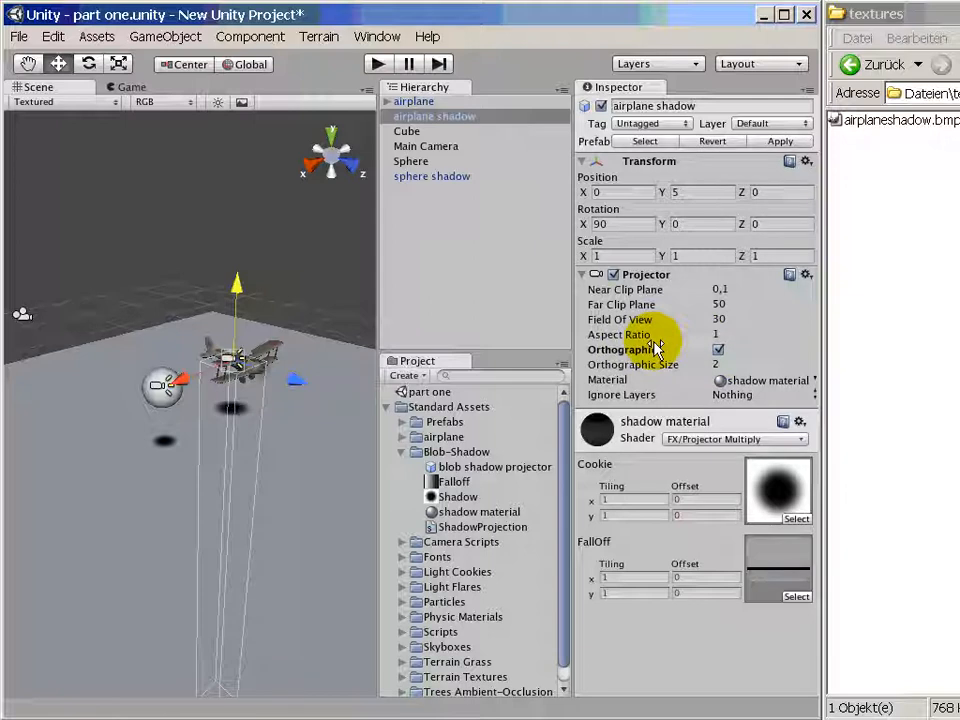
left_click(450, 177)
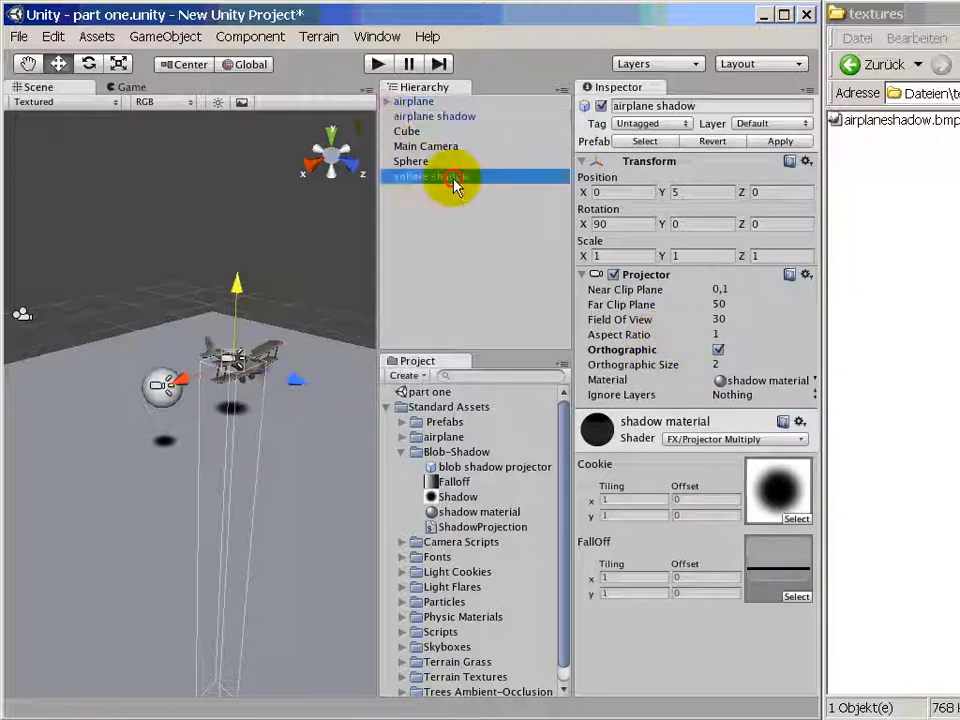
left_click(718, 350)
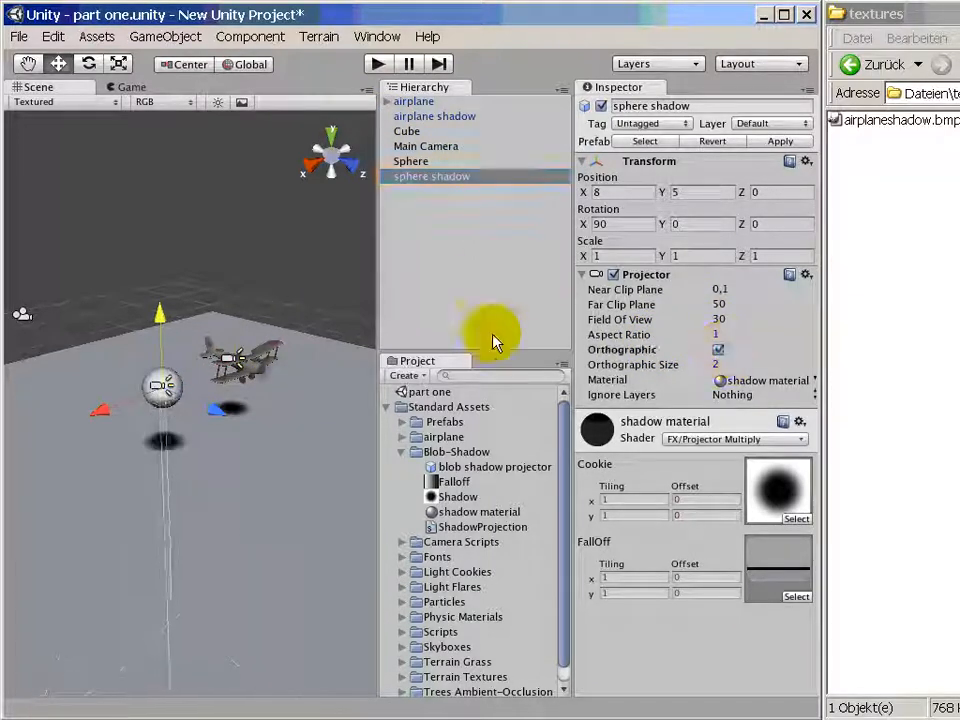
- Nudge the sphere shadow projector up slightly and compare its shadow with orthographic projection off and on
mouse_move(160, 311)
left_mouse_down()
mouse_move(162, 141)
mouse_move(172, 321)
mouse_move(161, 50)
mouse_move(158, 303)
left_mouse_up()
left_click(718, 350)
left_click(718, 350)
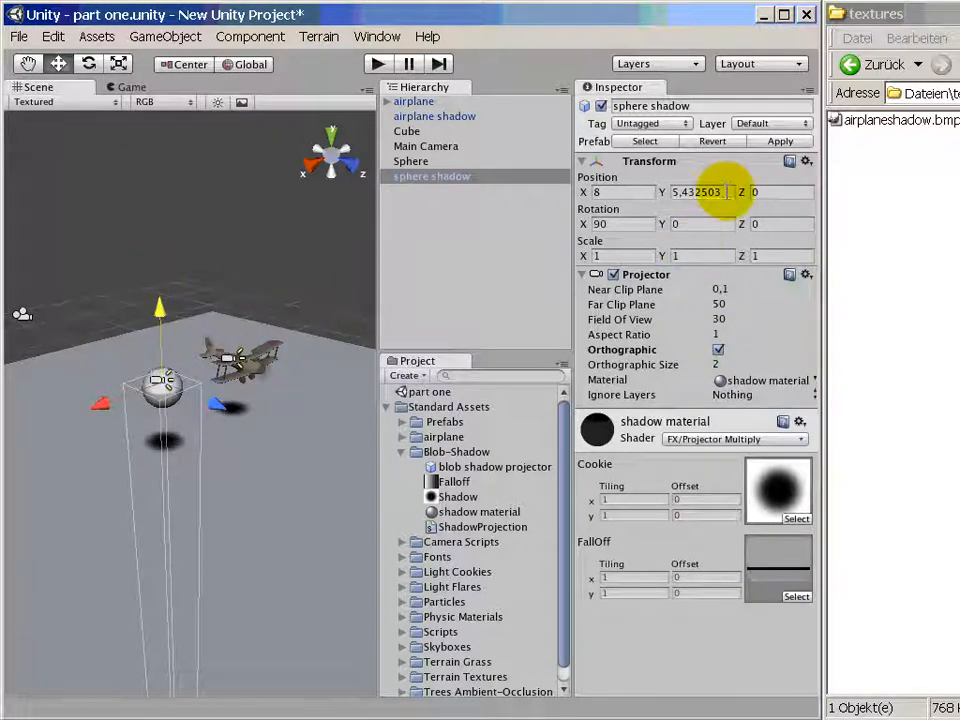
- Set the sphere shadow projector's Y position to 5 and move it above the sphere, to a Y of about 7.9
left_click(720, 191)
type("8")
key("BackSpace")
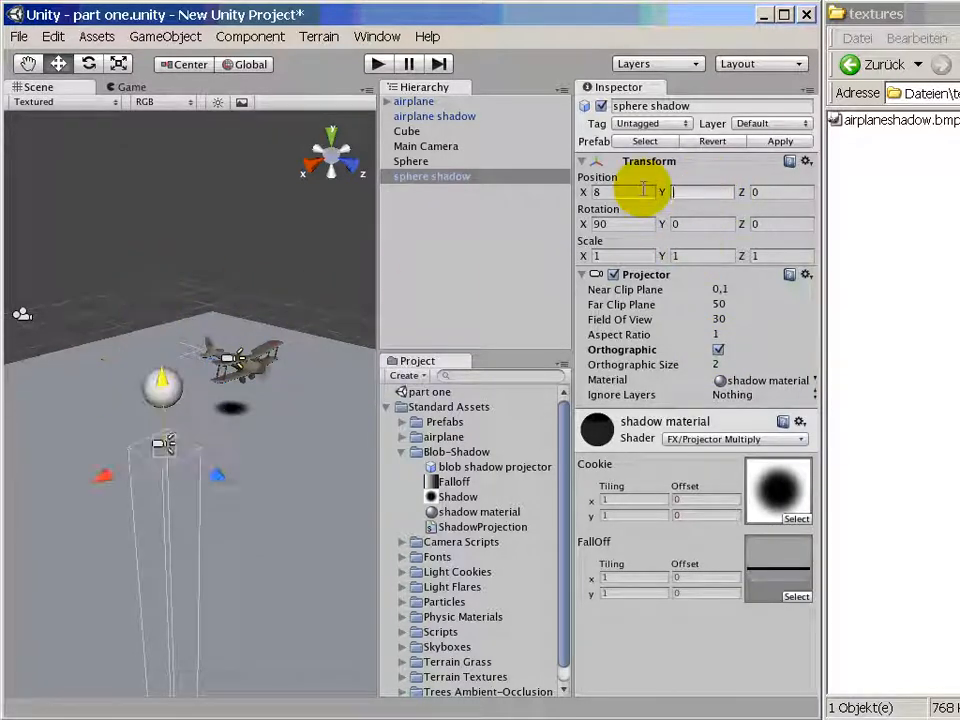
type("546078")
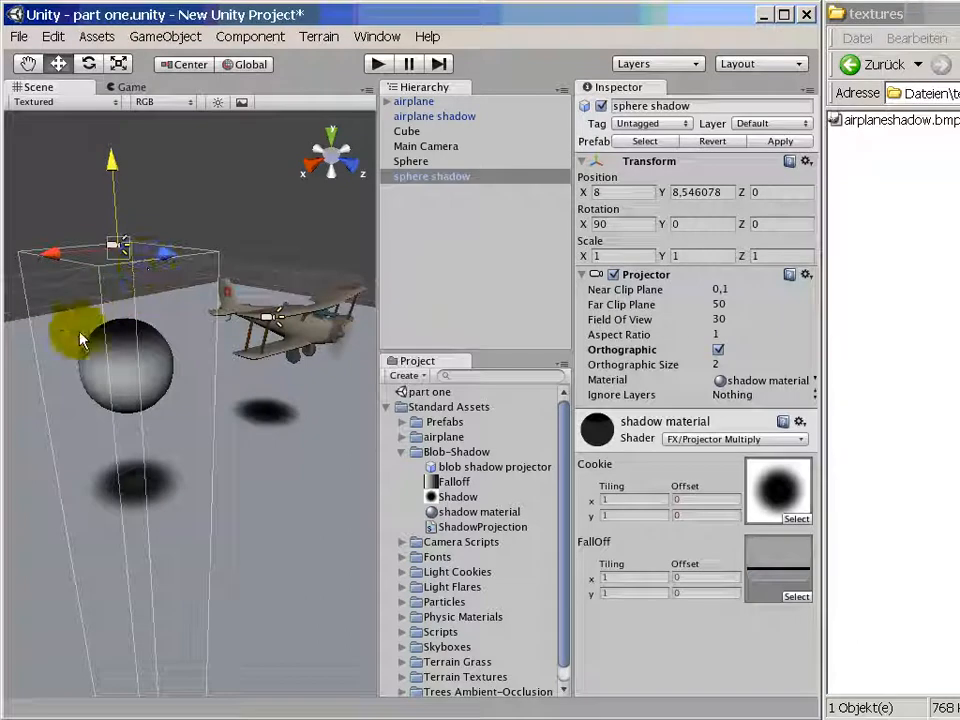
left_click_drag(111, 161, 118, 189)
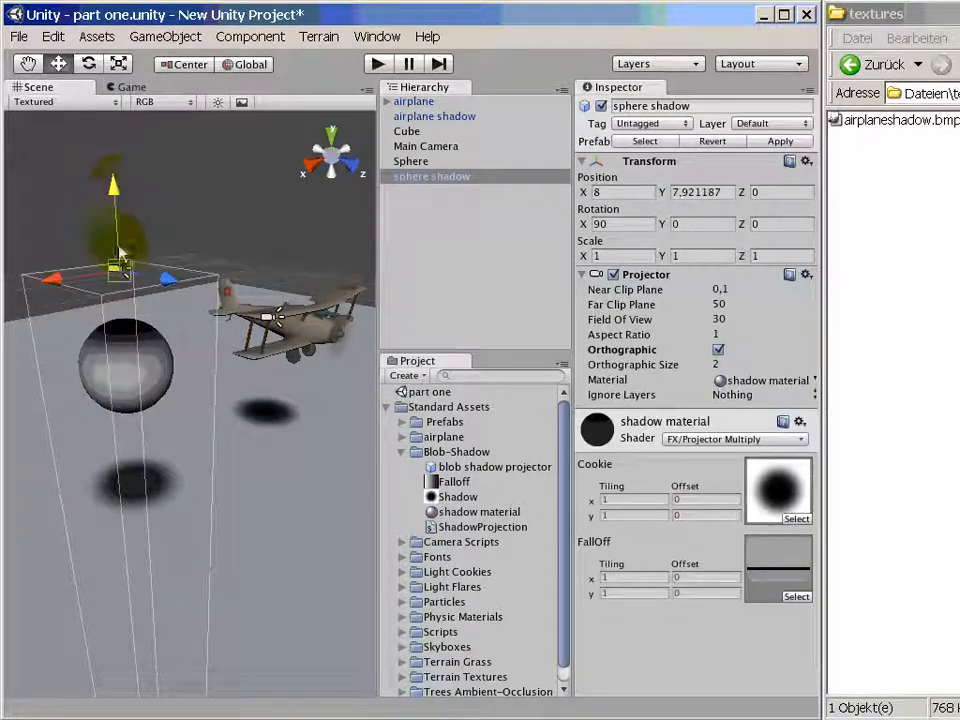
- Add a new layer named "no shadow" in User Layer 8
left_click(784, 126)
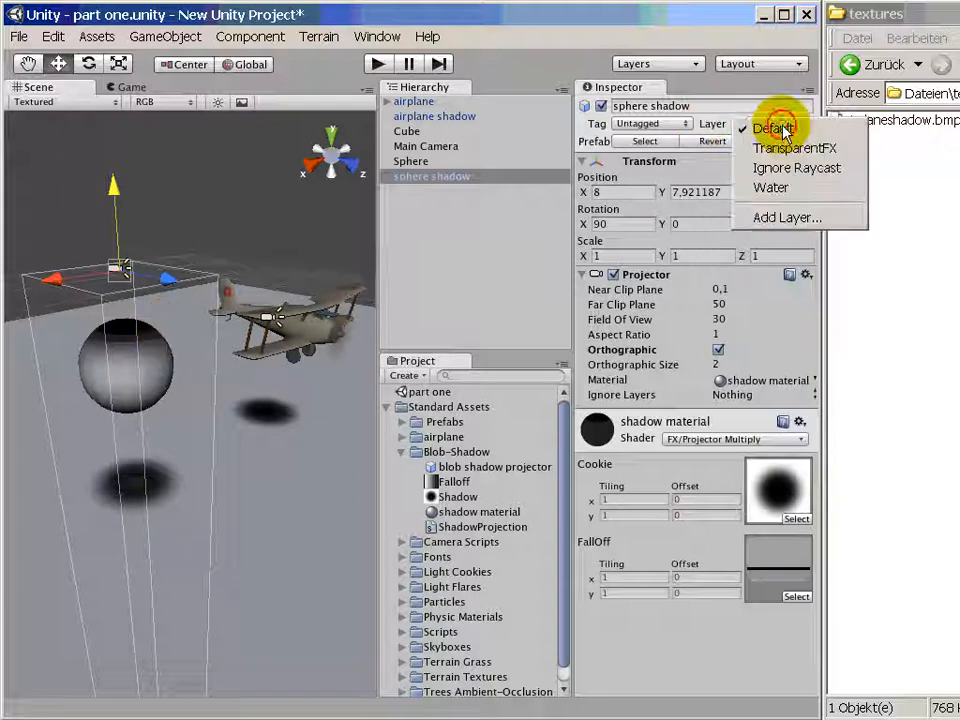
left_click(784, 216)
left_click(639, 256)
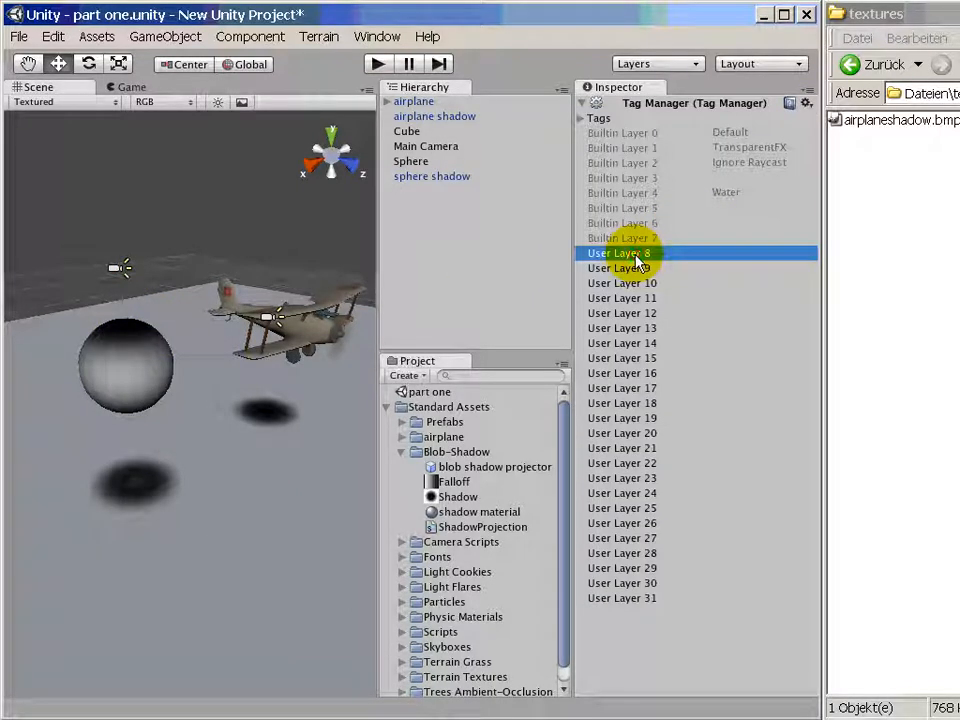
left_click(707, 258)
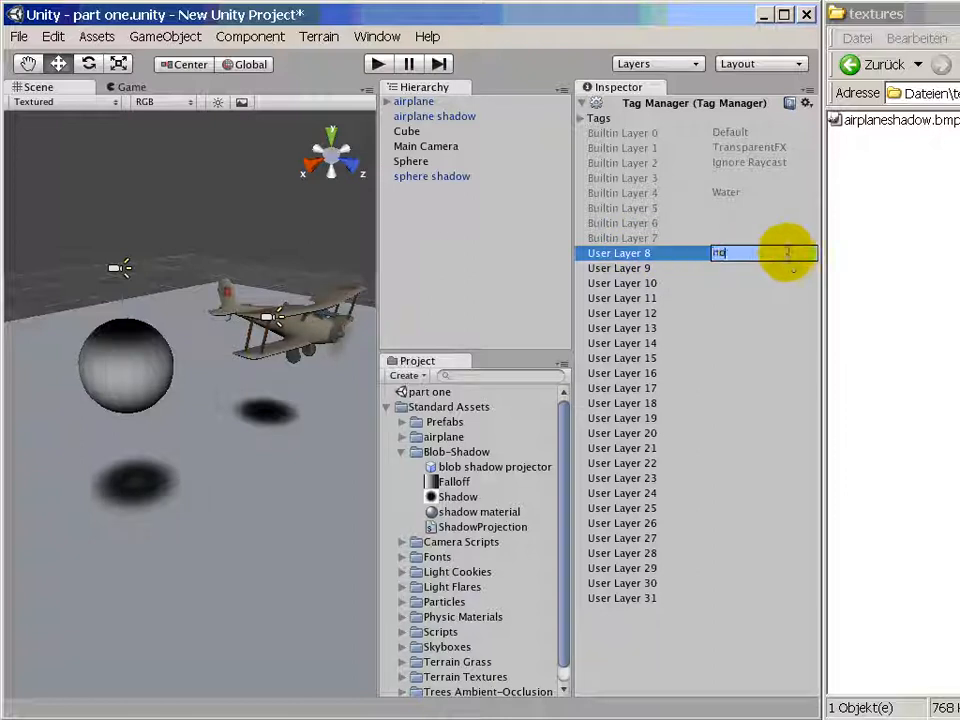
type("no shadow")
key("Return")
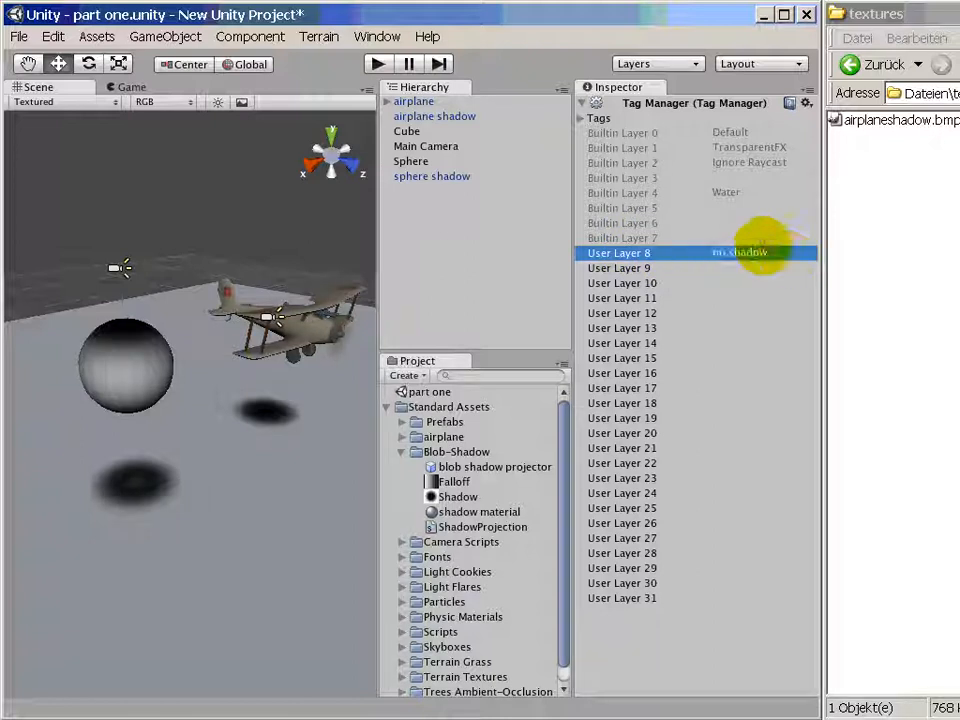
- Assign the sphere to the no shadow layer
left_click(127, 390)
left_click_drag(127, 390, 245, 384)
left_click(772, 124)
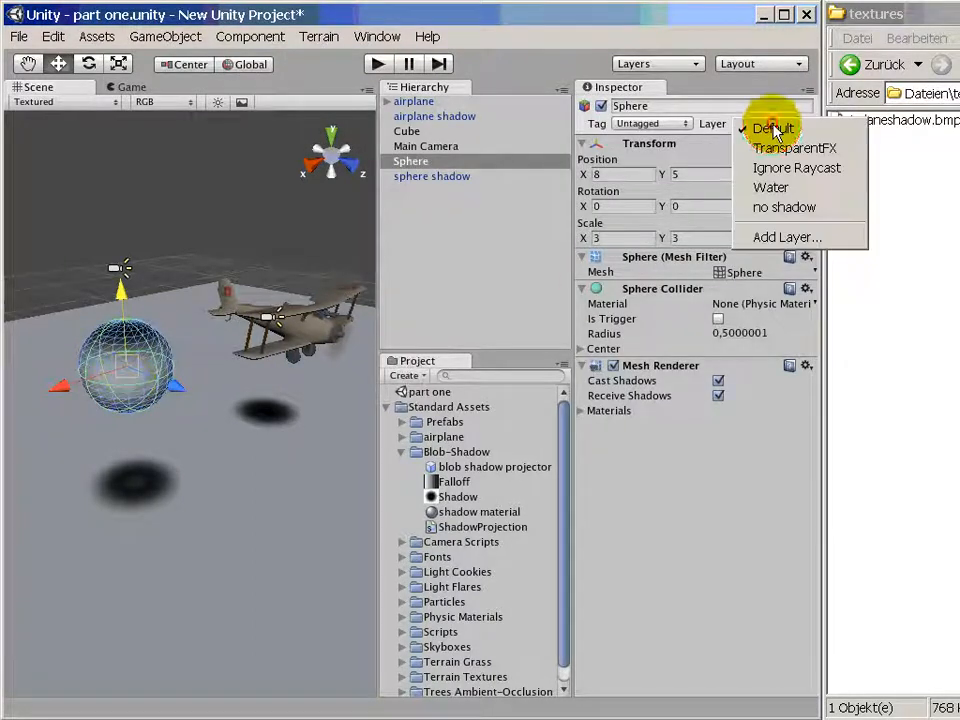
left_click(786, 209)
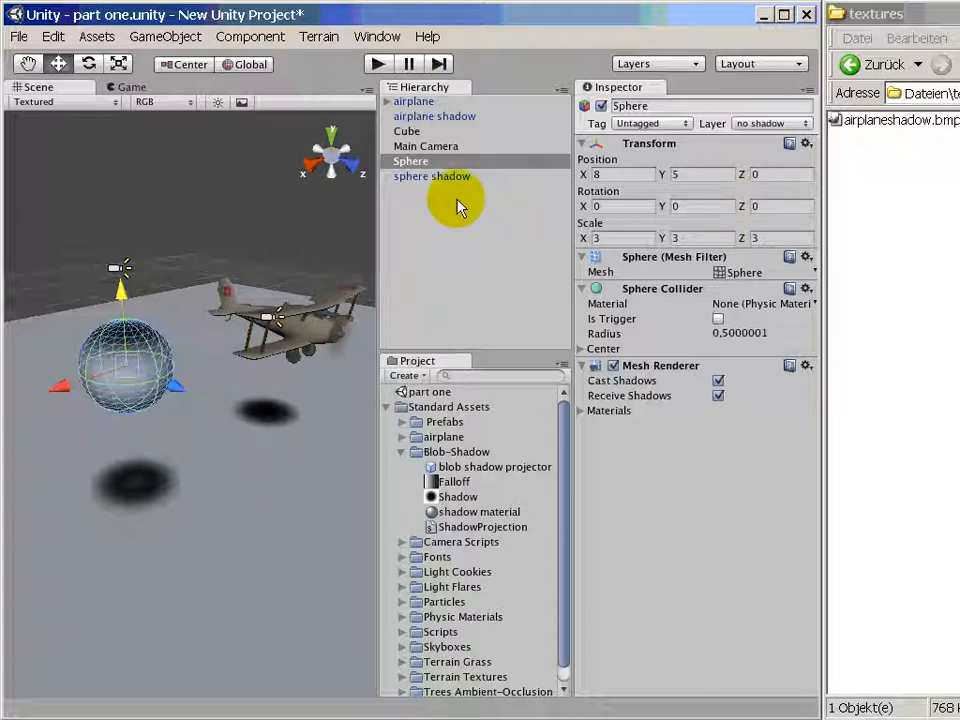
- Assign the airplane and all its child objects to the no shadow layer, and check the layer on a child mesh
left_click(428, 117)
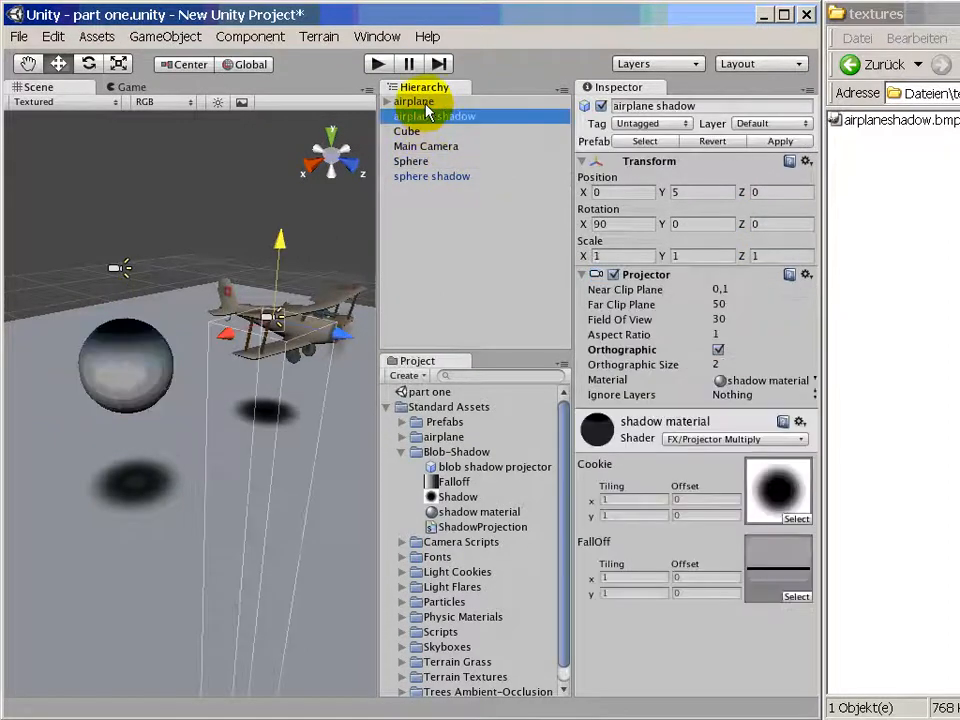
left_click(414, 101)
left_click(797, 123)
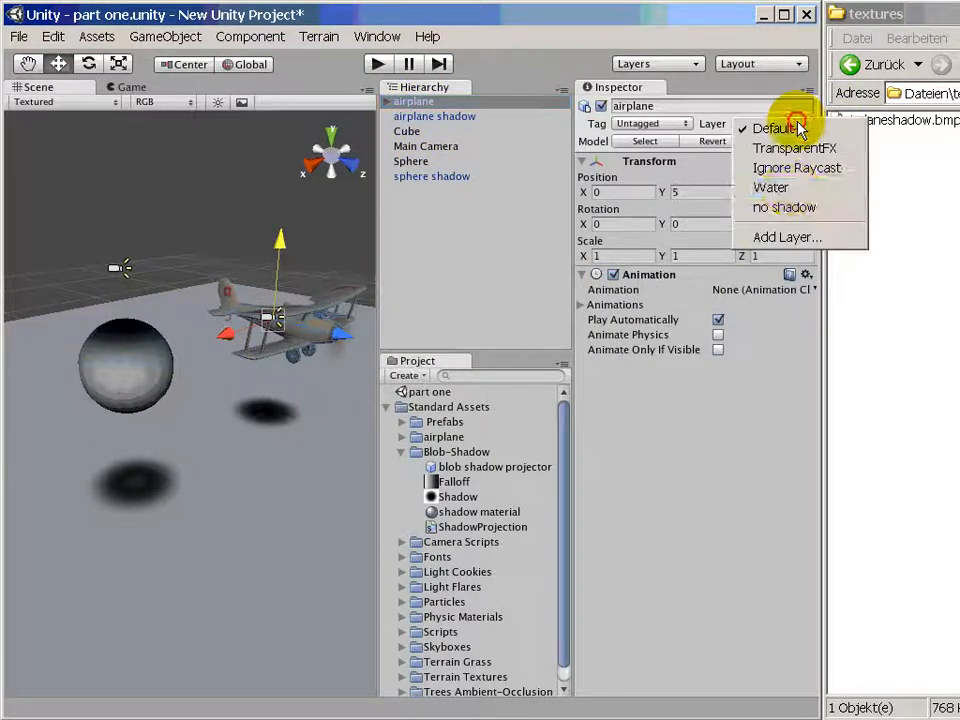
left_click(786, 207)
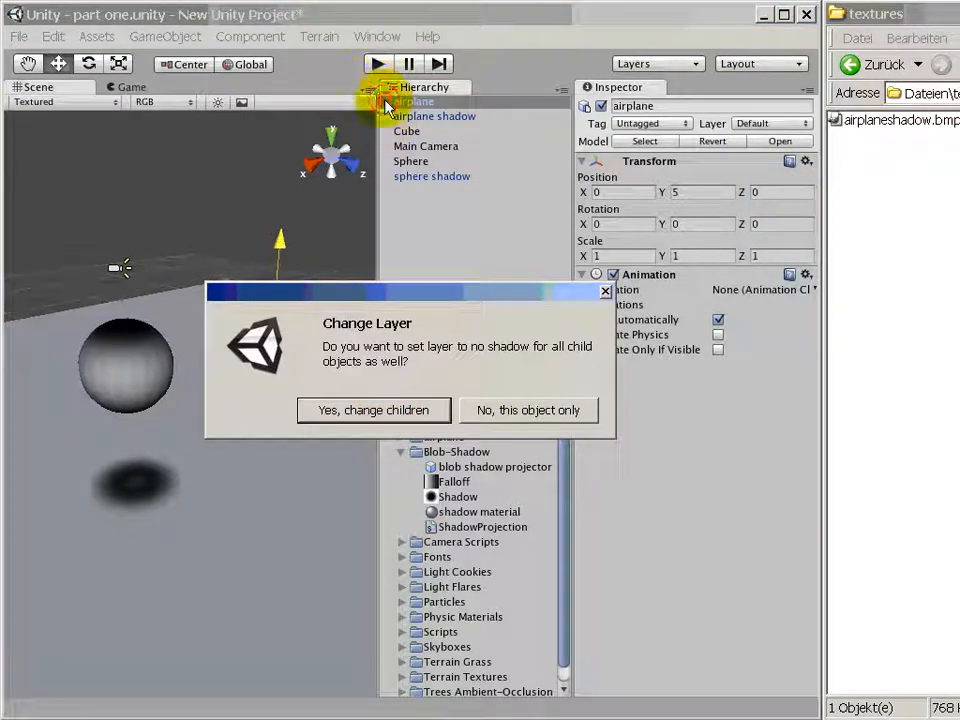
left_click(390, 410)
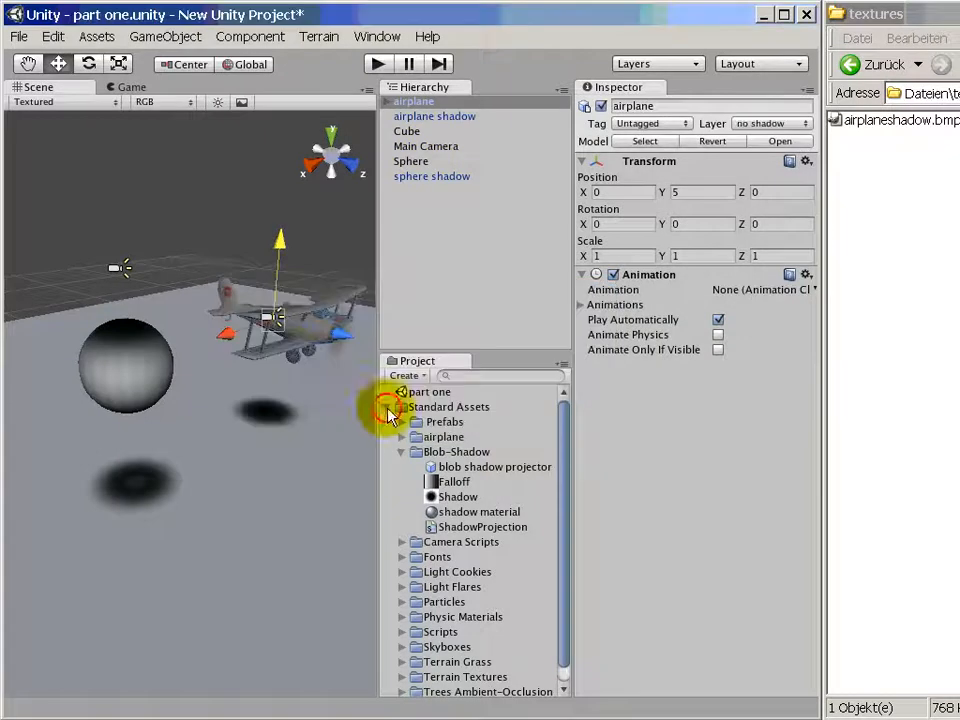
left_click(386, 102)
left_click(485, 131)
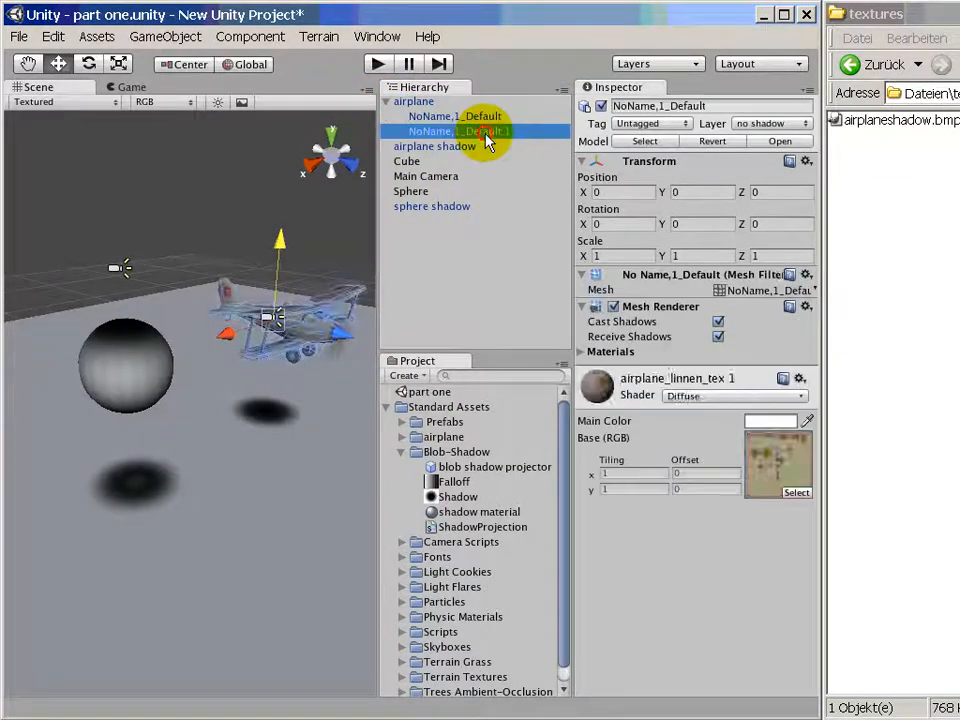
left_click(412, 101)
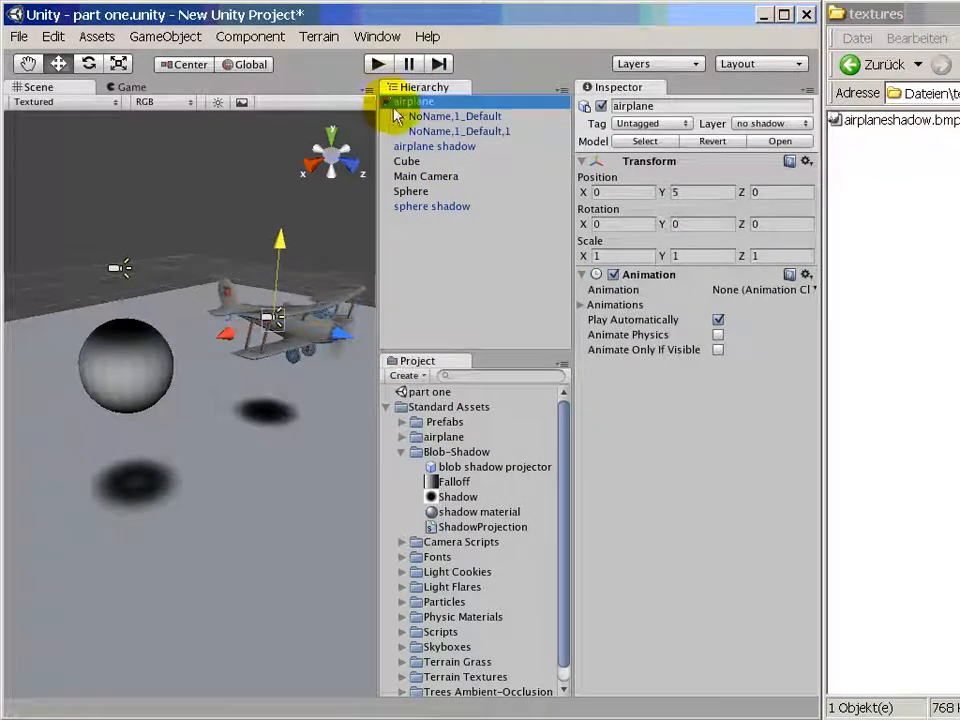
left_click(386, 102)
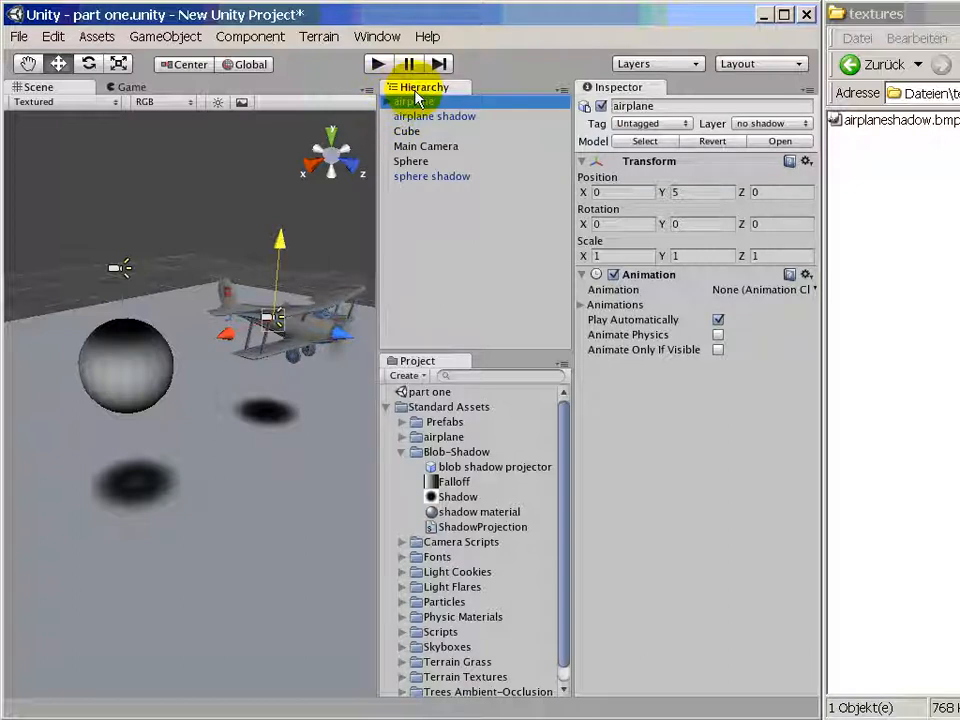
- Set Ignore Layers to no shadow on both the airplane shadow and the sphere shadow projectors
left_click(434, 117)
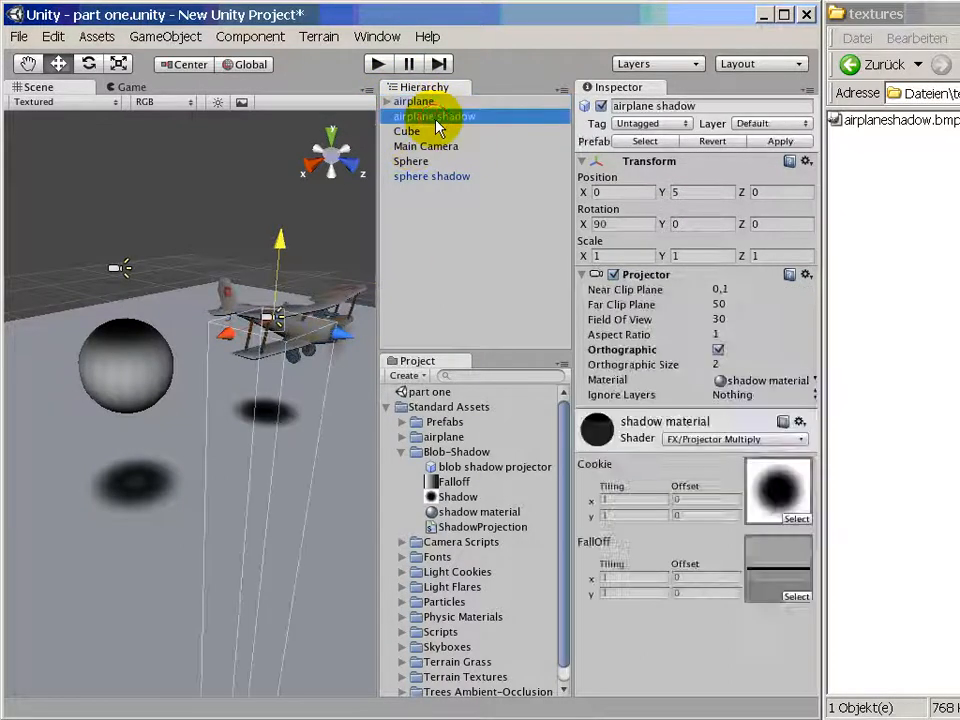
left_click(624, 397)
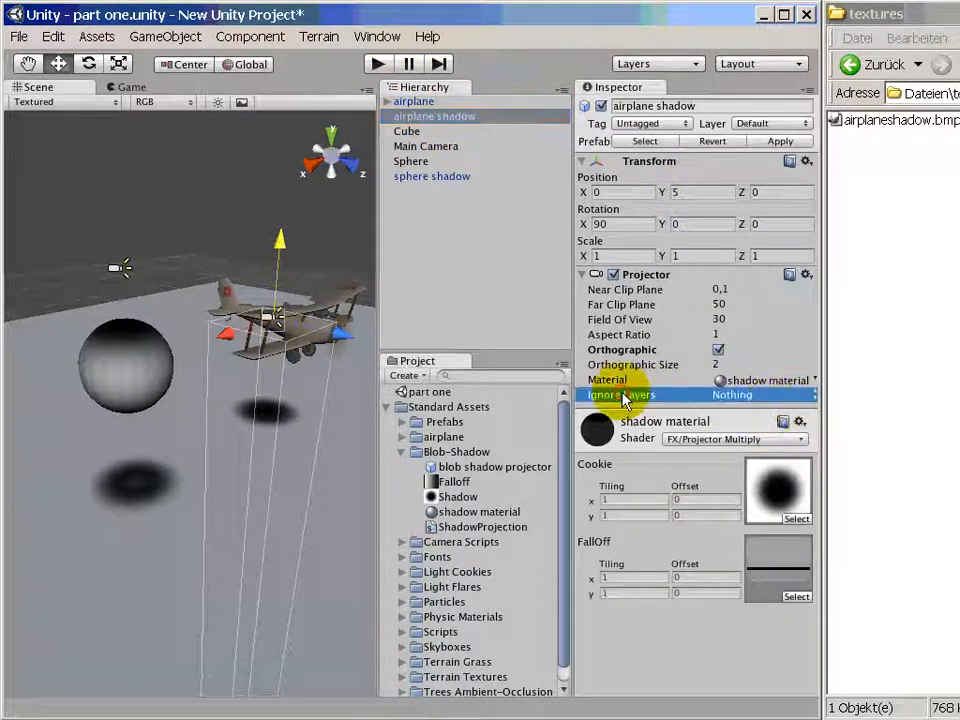
left_click(816, 395)
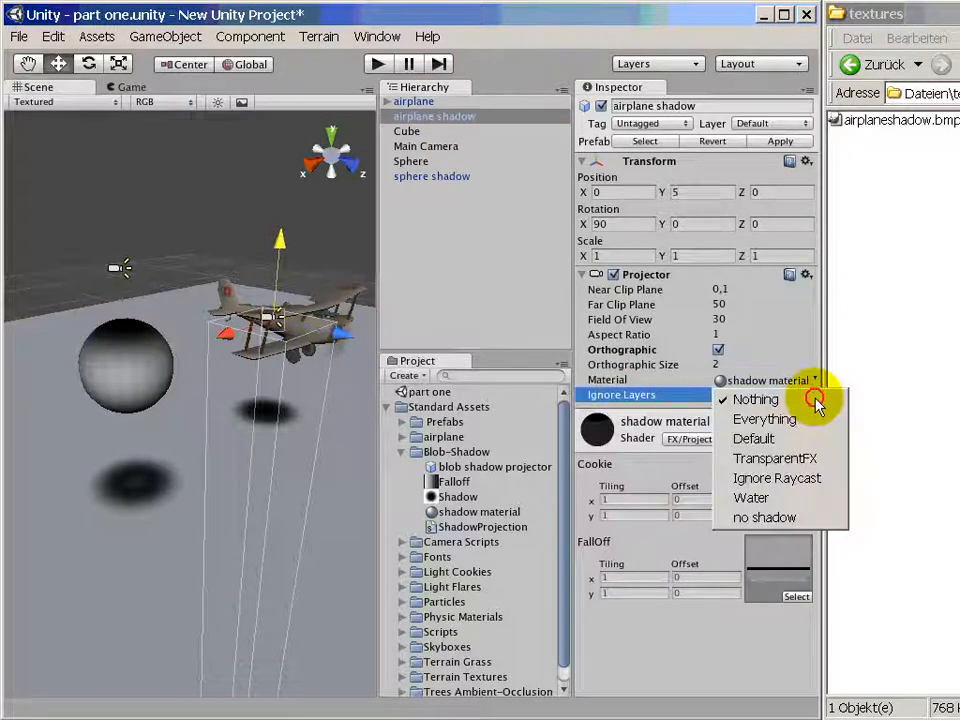
left_click(765, 518)
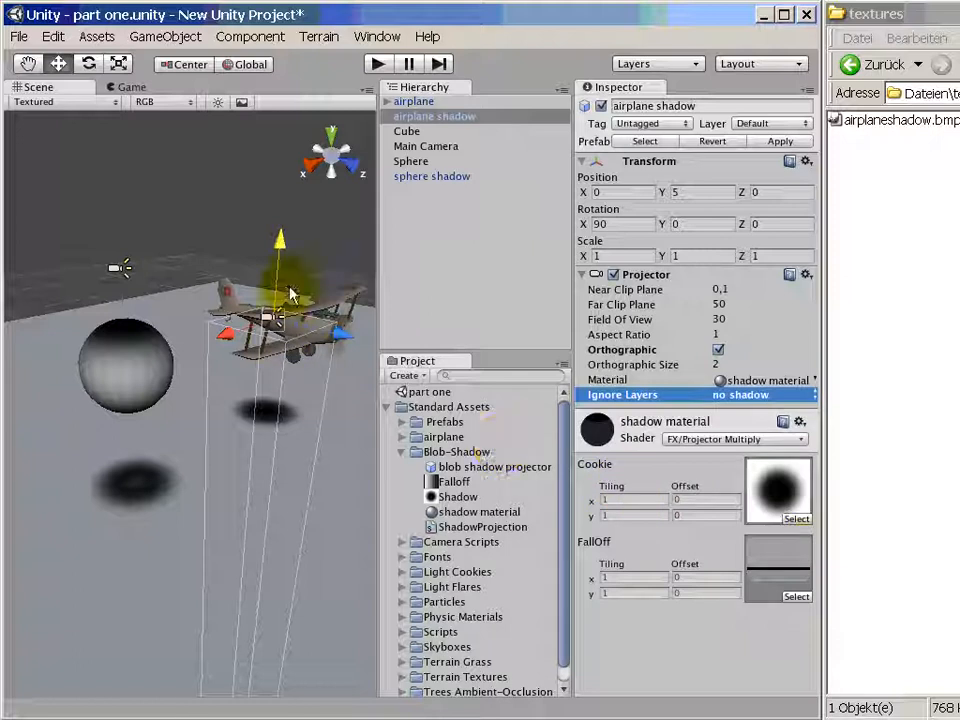
left_click(425, 177)
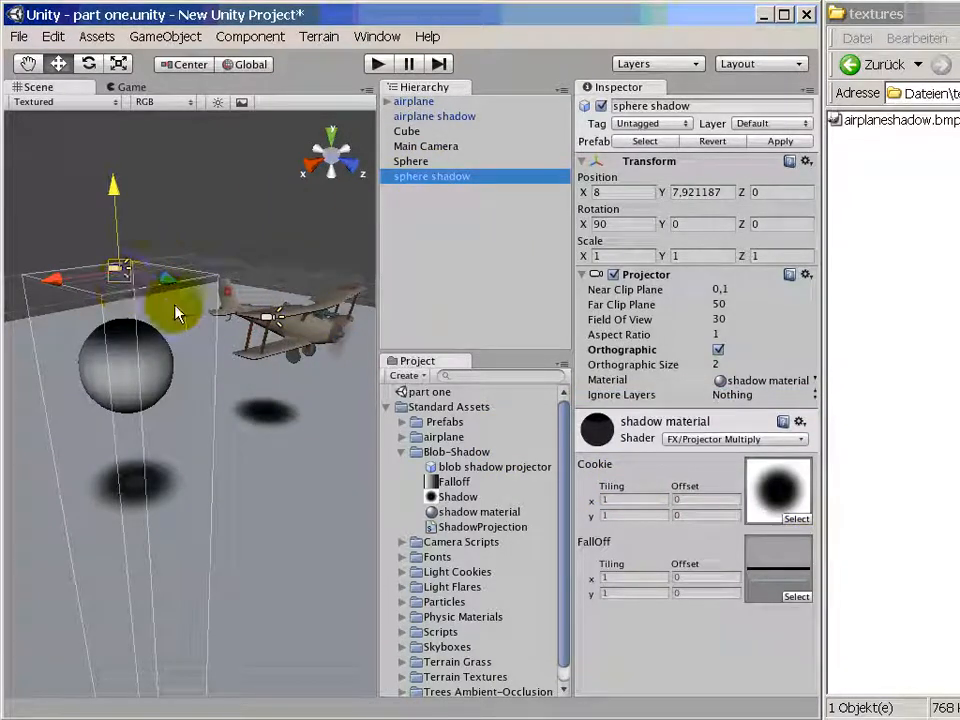
left_click(813, 396)
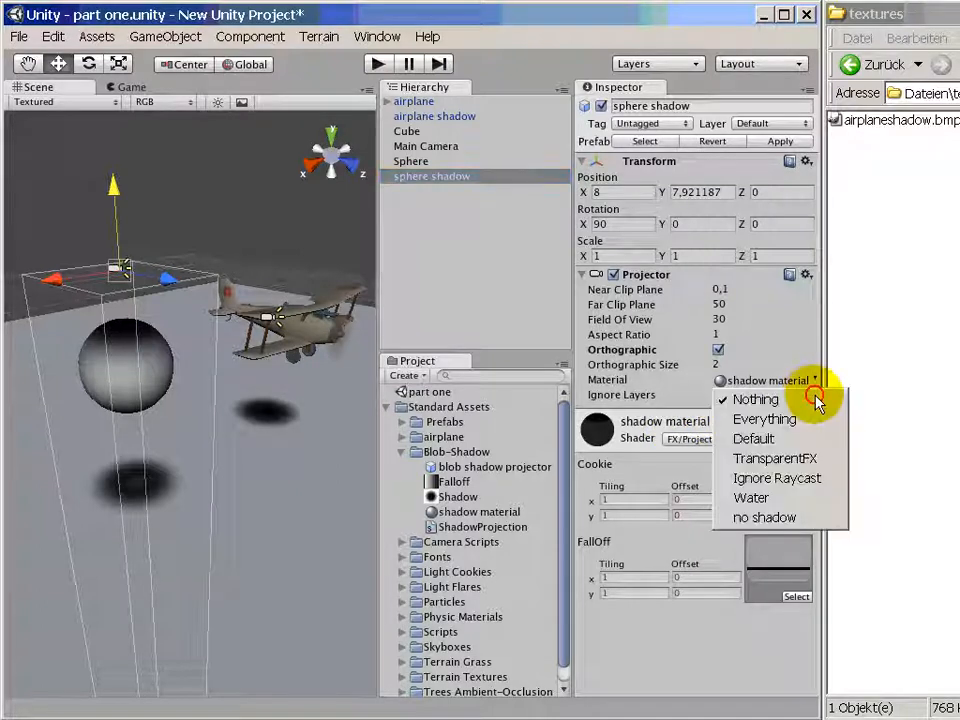
left_click(774, 519)
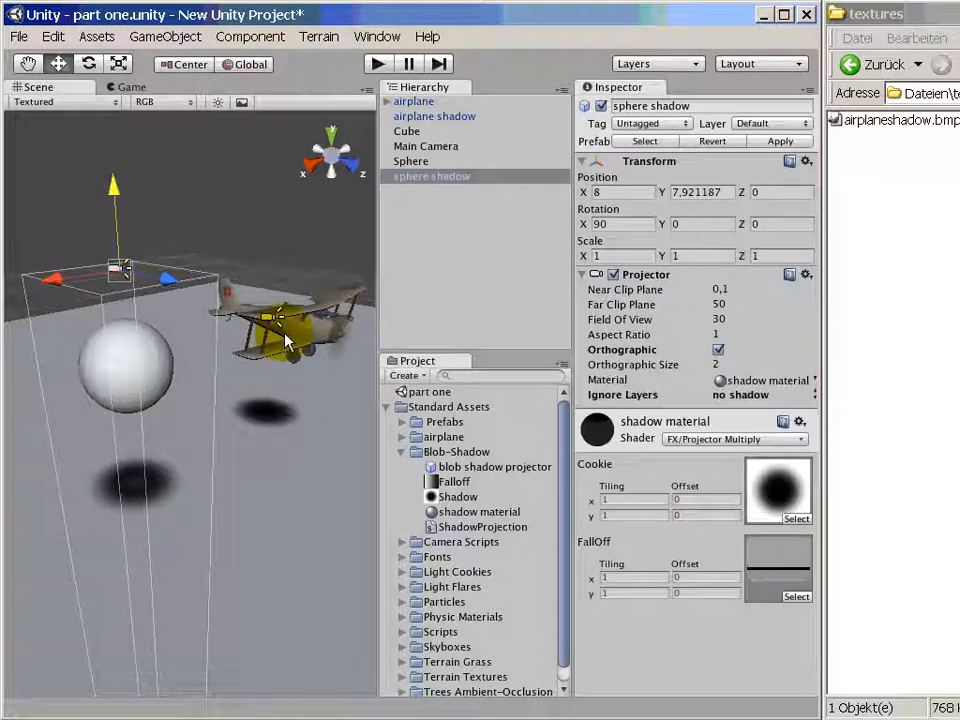
- Import airplaneshadow.bmp from the textures folder window into the project's Blob-Shadow folder
left_click(413, 101)
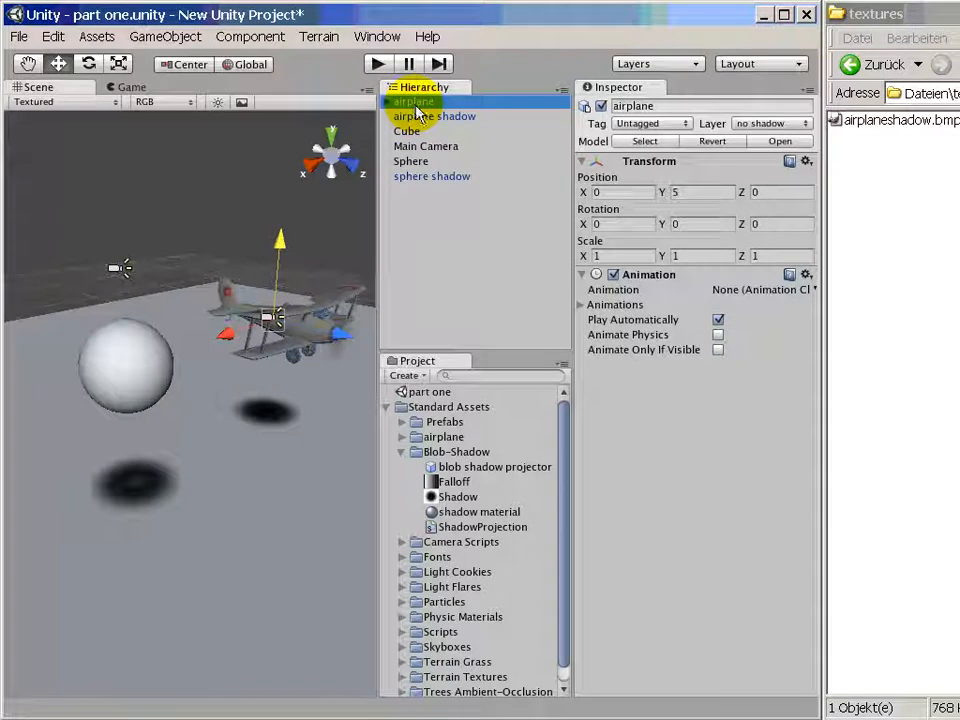
left_click(426, 117)
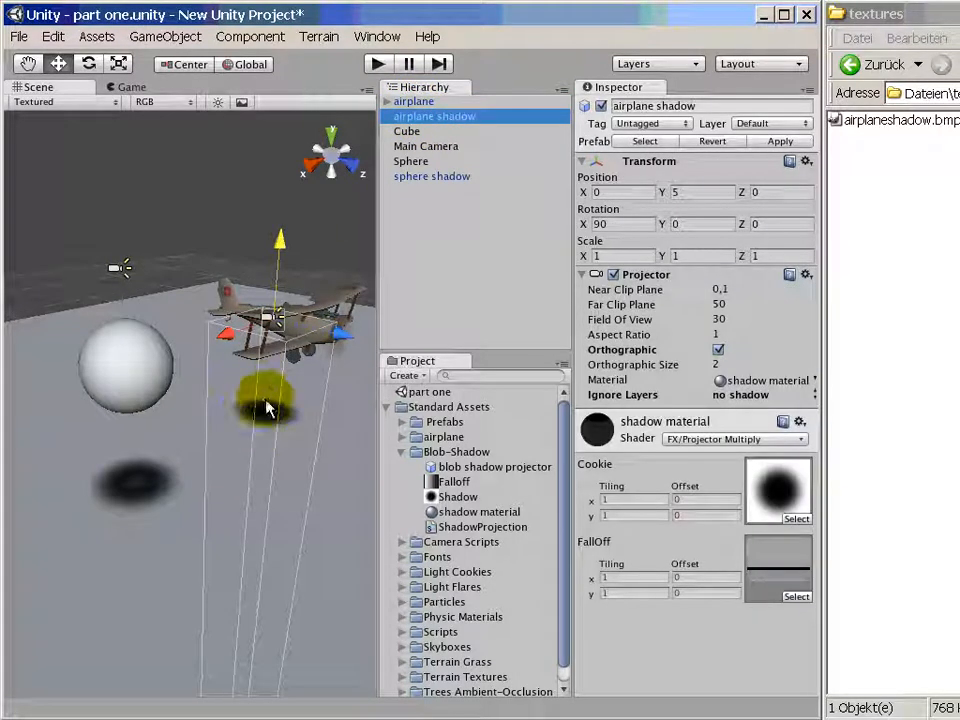
left_click(351, 295)
key("f")
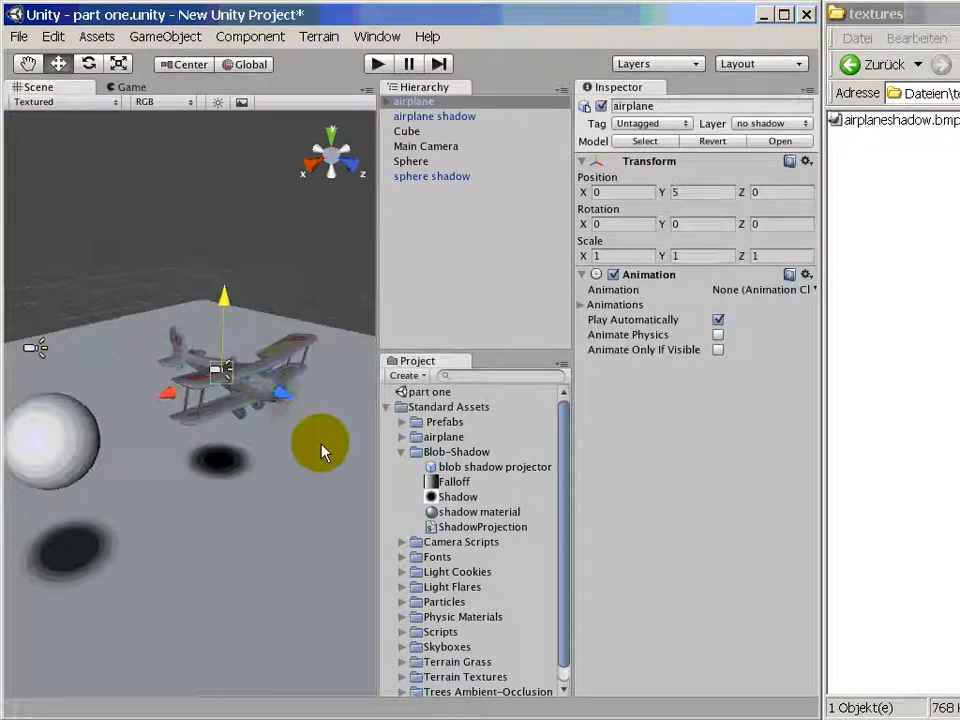
right_click_drag(243, 536, 261, 608)
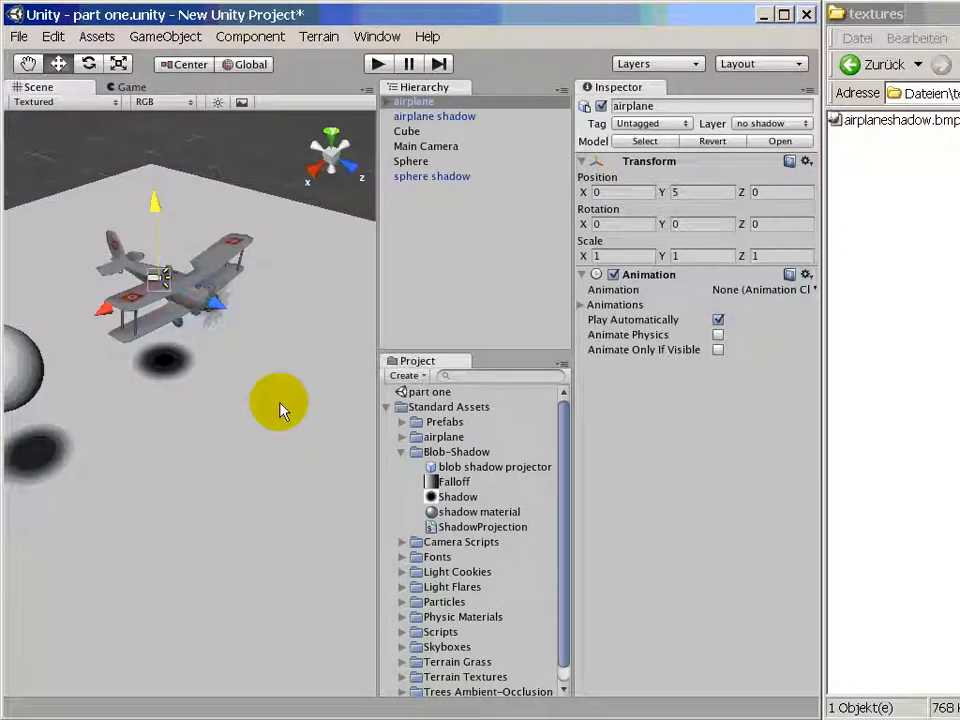
left_click(900, 120)
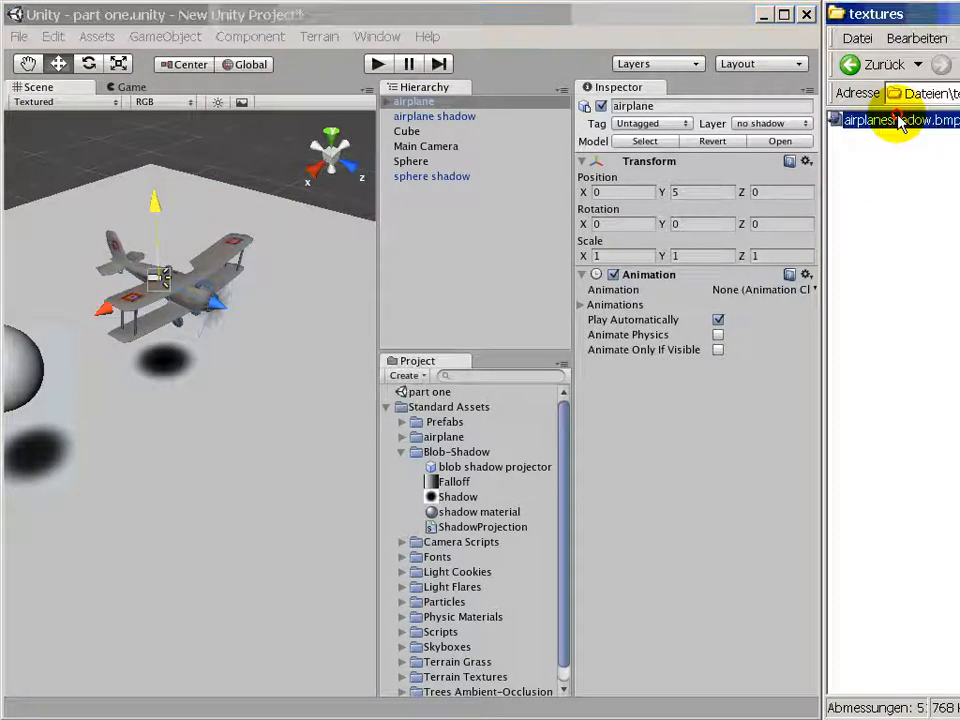
left_click_drag(900, 120, 456, 455)
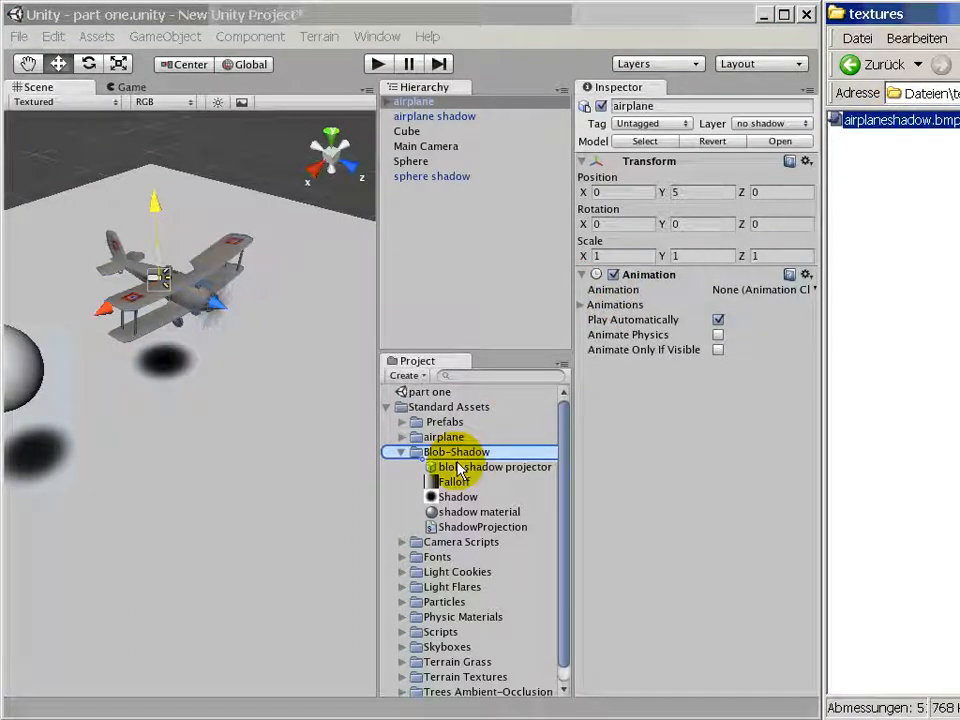
left_click(457, 466)
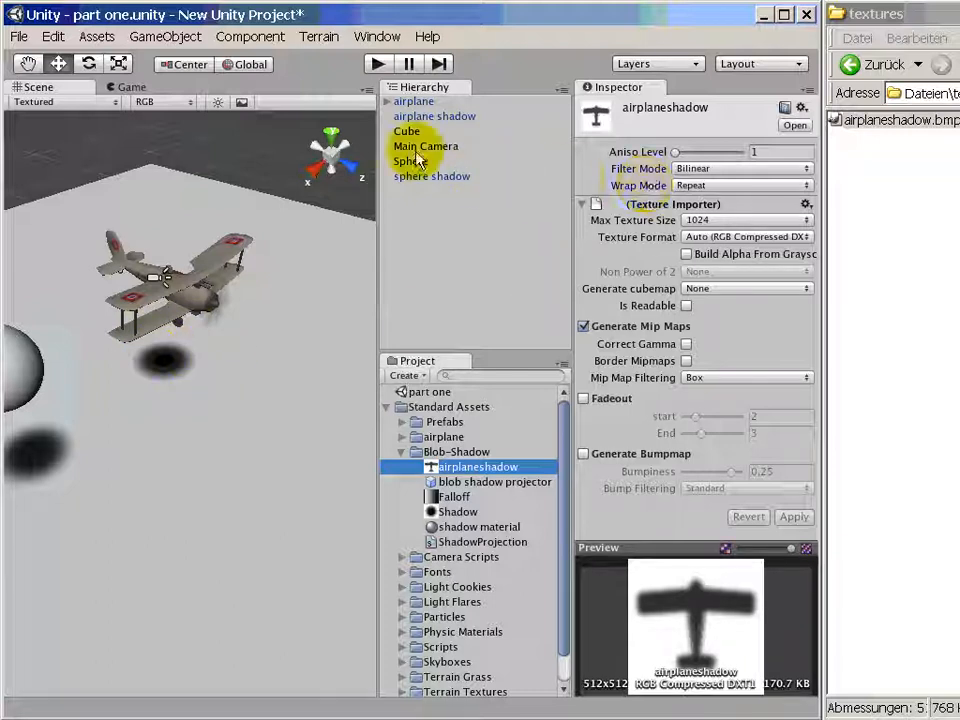
- Try airplaneshadow as the Cookie texture of the airplane projector's shadow material, and restore the Shadow texture
left_click(424, 118)
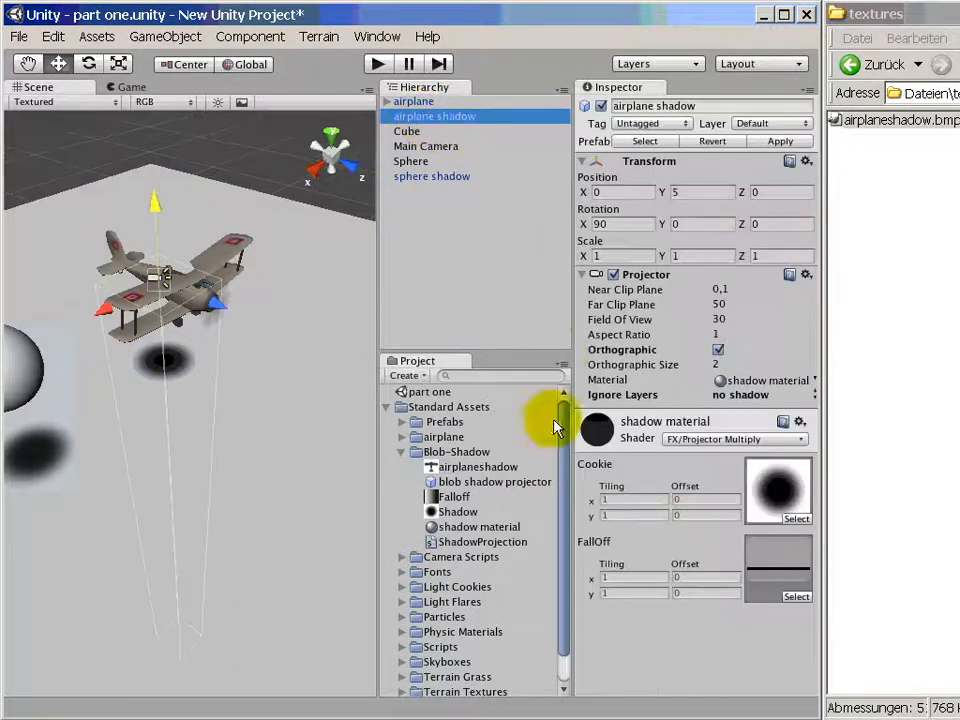
left_click_drag(452, 468, 778, 490)
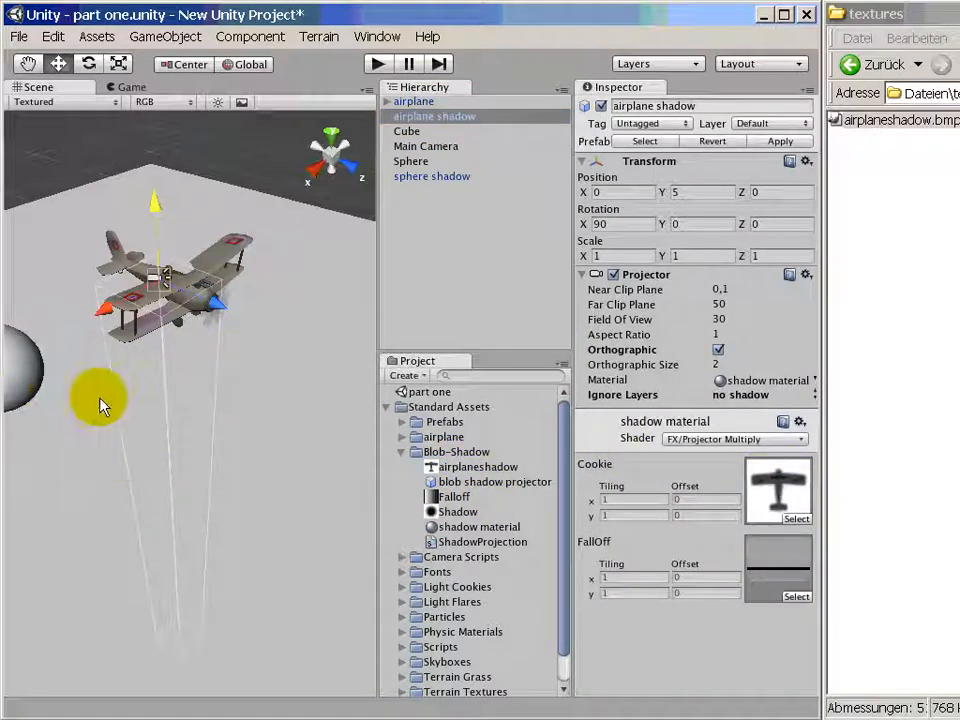
left_click_drag(447, 510, 778, 505)
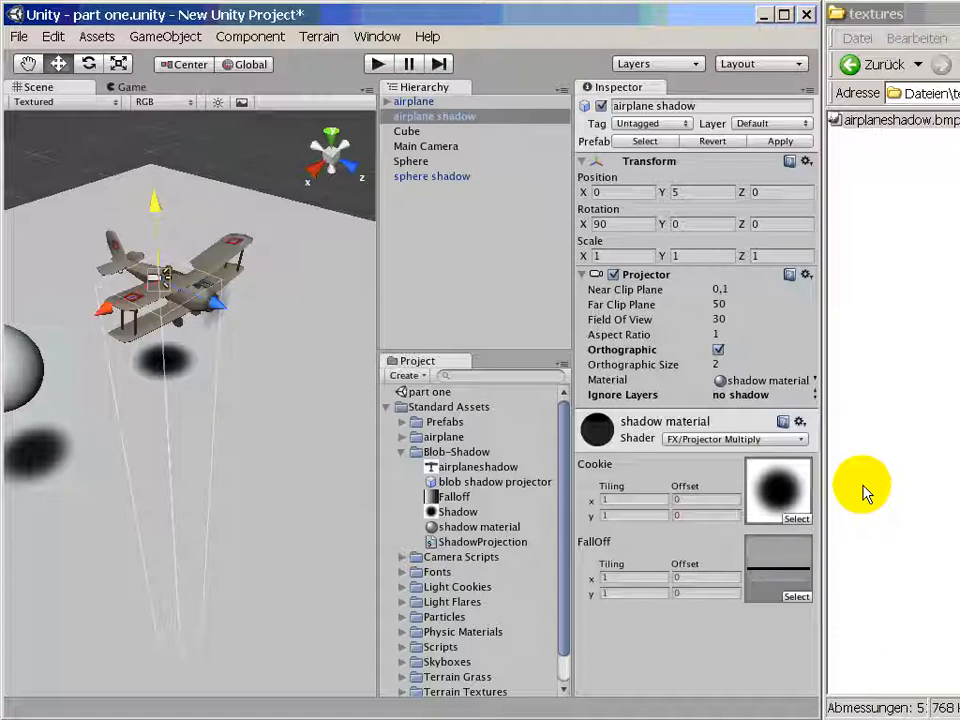
- Create a new material and set its shader to FX/Projector Multiply
left_click(94, 40)
mouse_move(110, 89)
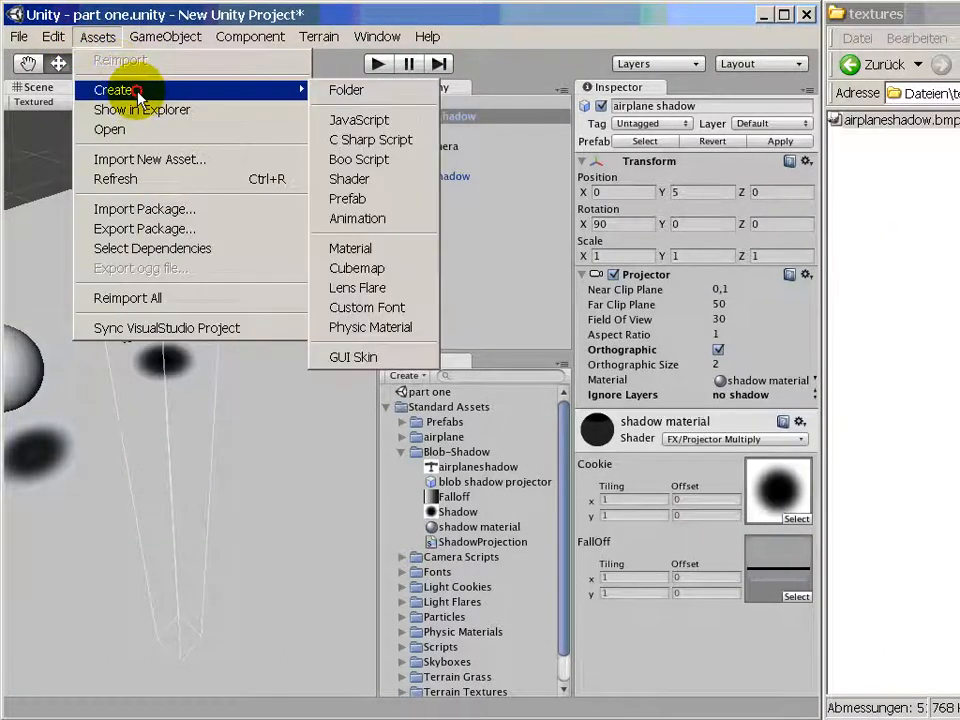
left_click(372, 248)
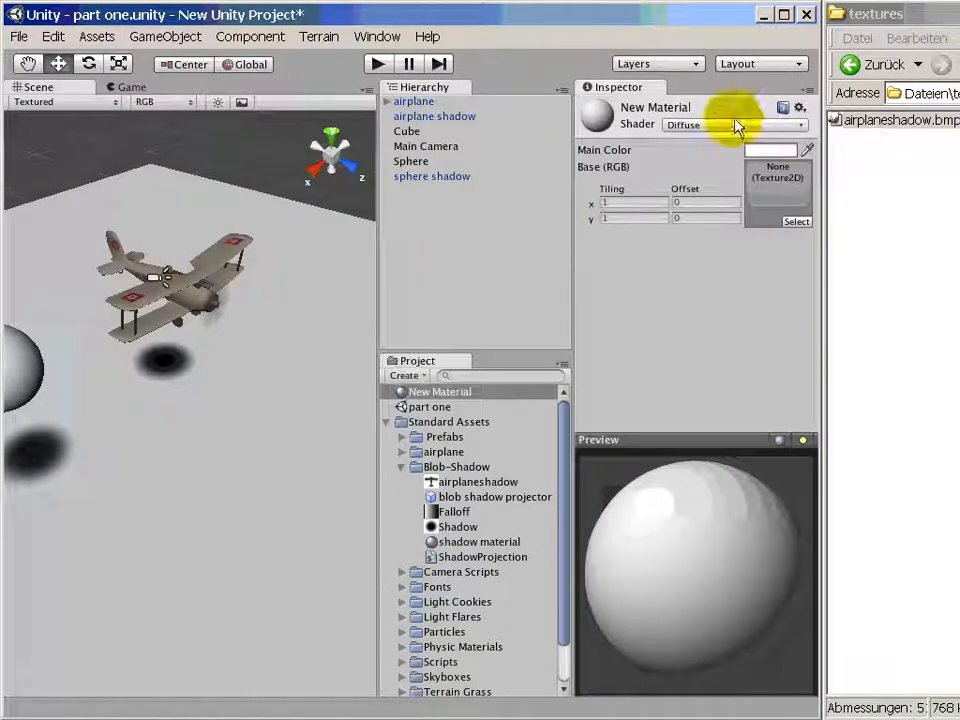
left_click(703, 128)
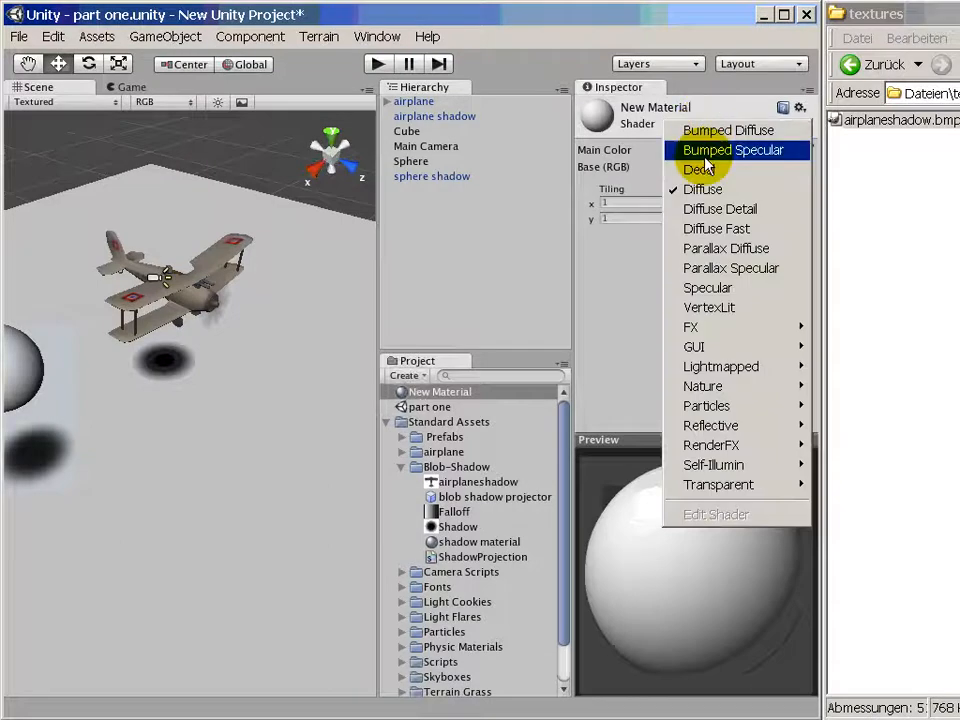
mouse_move(739, 327)
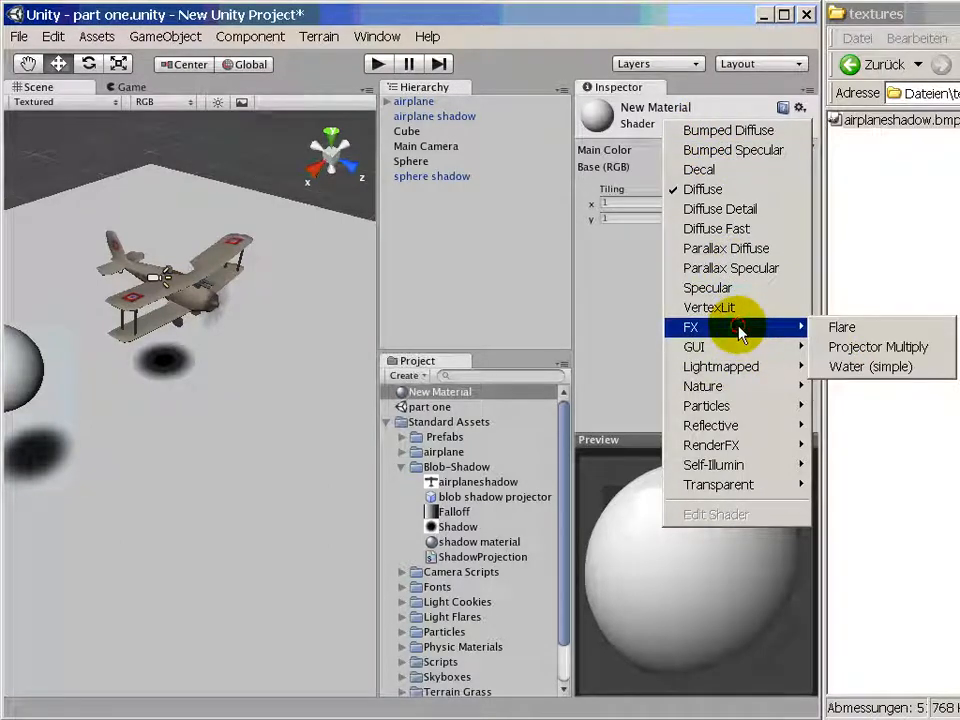
left_click(948, 352)
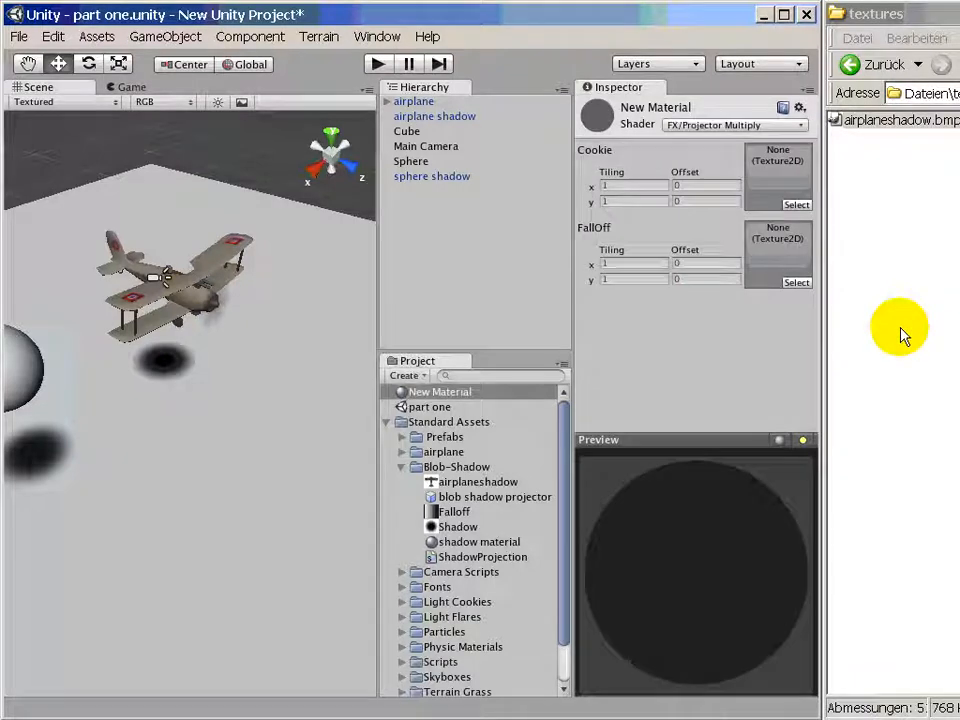
- Assign airplaneshadow as the Cookie texture and Falloff as the FallOff texture of the new material
left_click(448, 178)
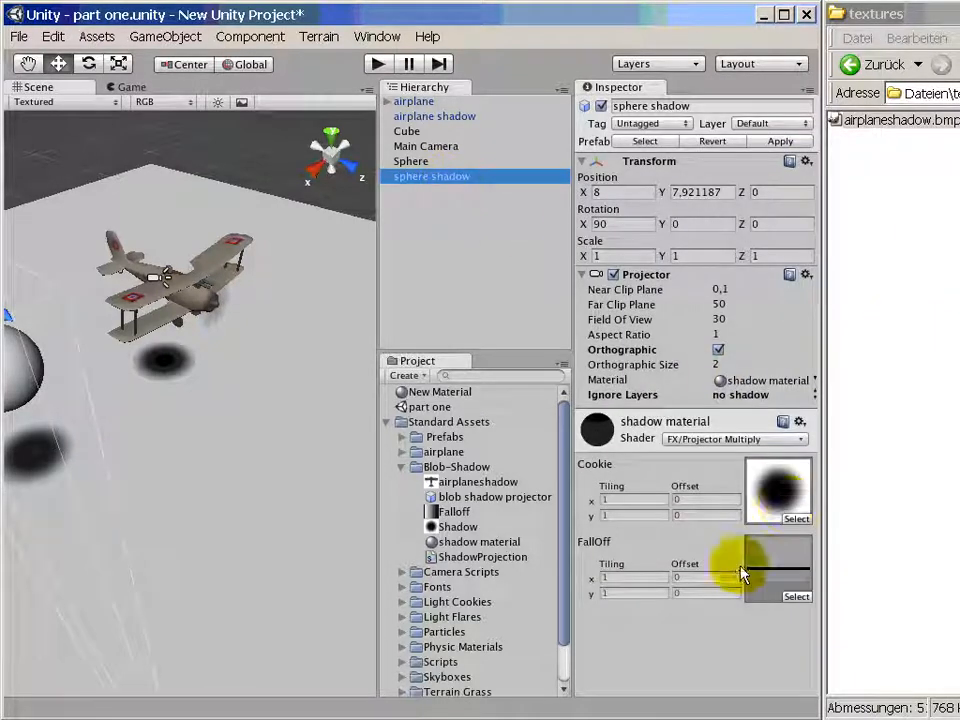
left_click(430, 391)
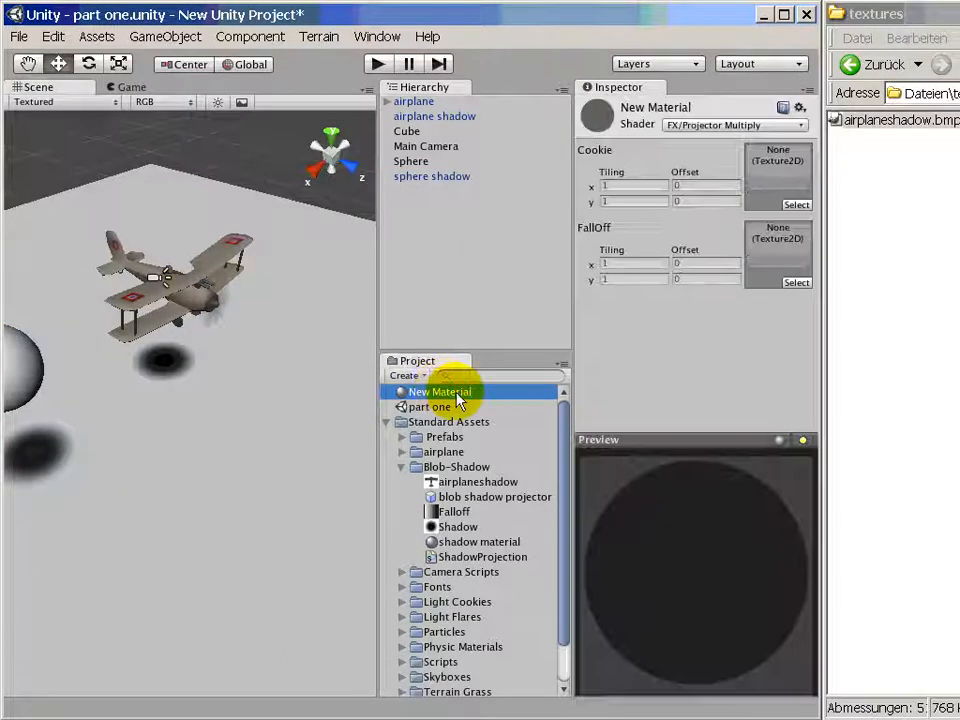
left_click_drag(448, 482, 784, 178)
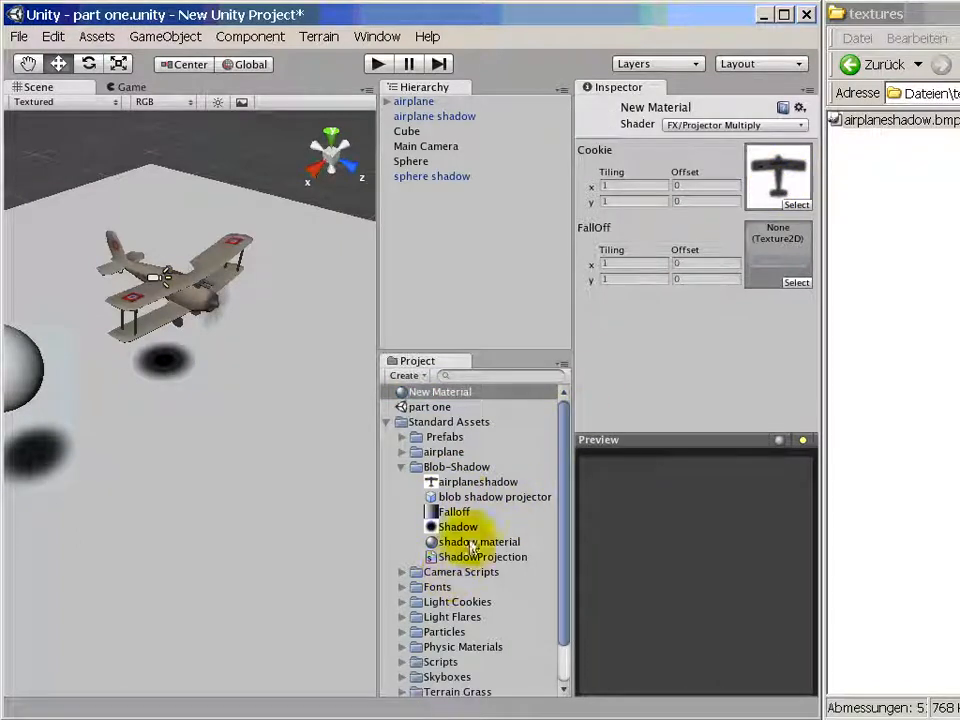
left_click_drag(465, 517, 757, 265)
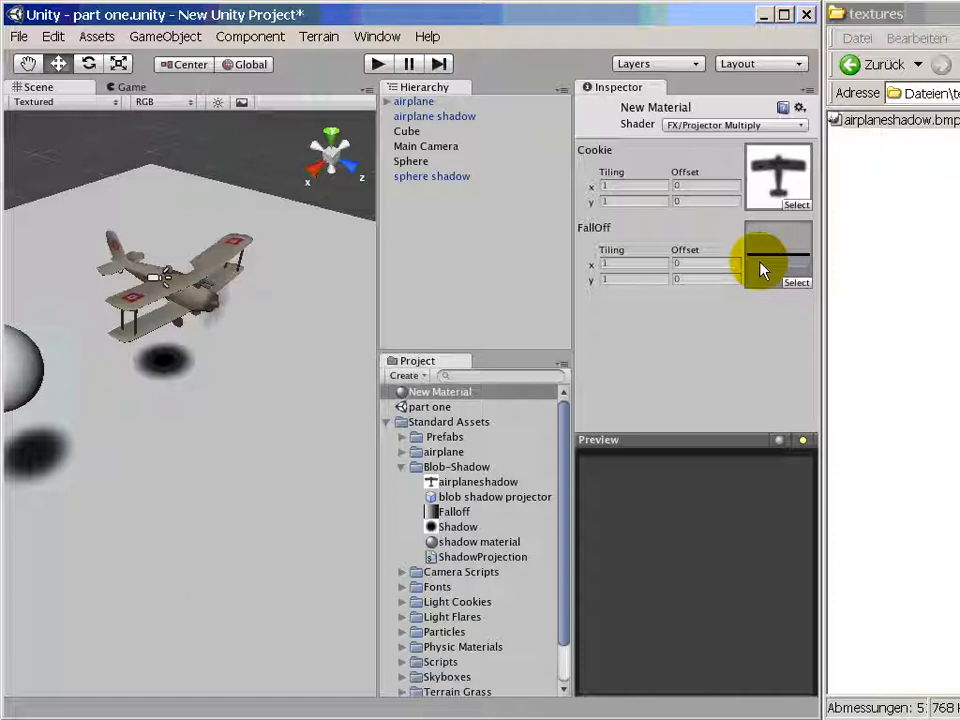
- Rename the new material to shadow airplane material and move it into the Blob-Shadow folder
left_click(460, 393)
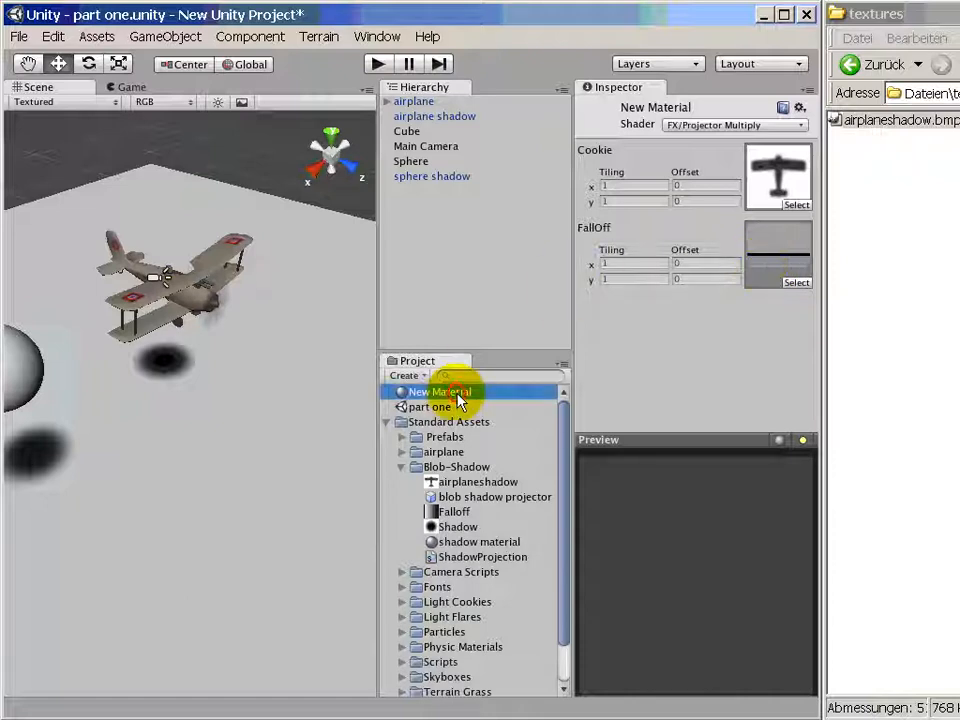
left_click(472, 396)
left_click_drag(478, 392, 390, 397)
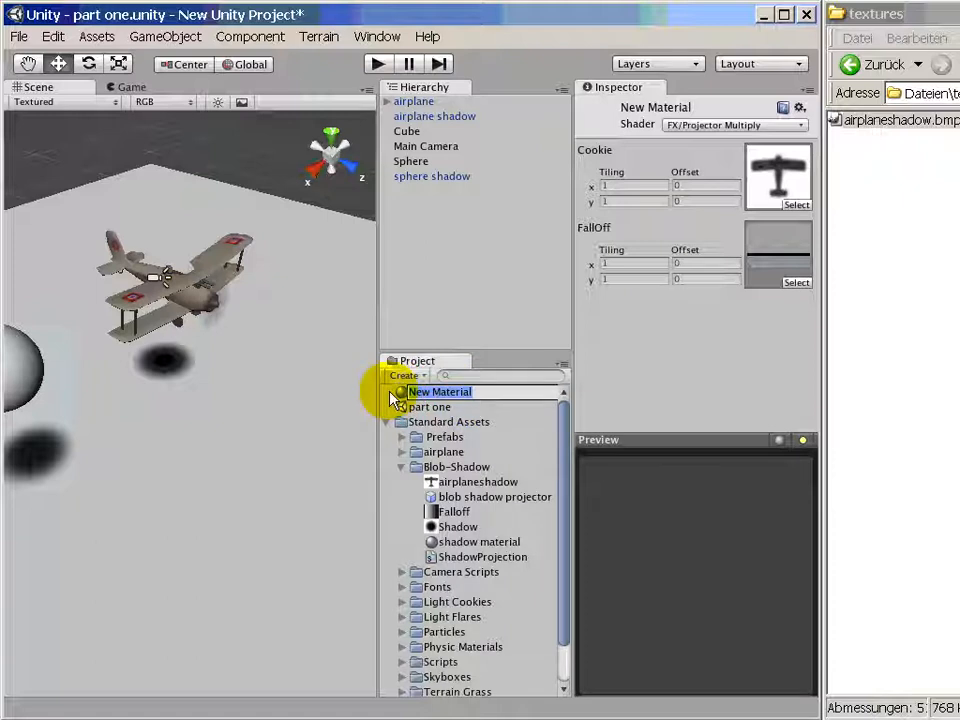
type("s")
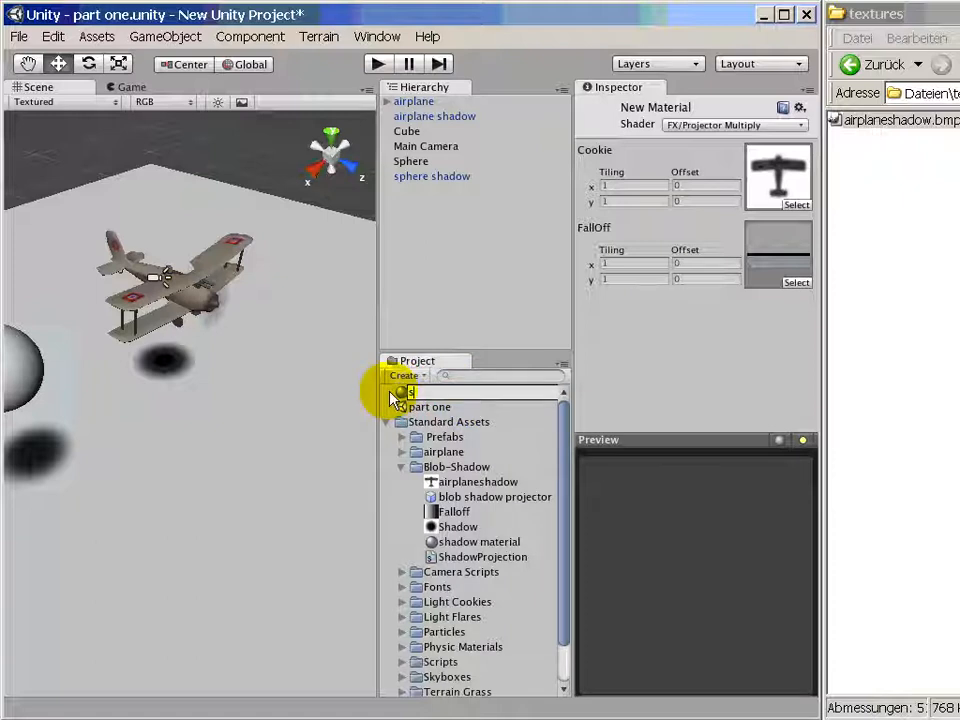
type("hadow airplane material")
key("Return")
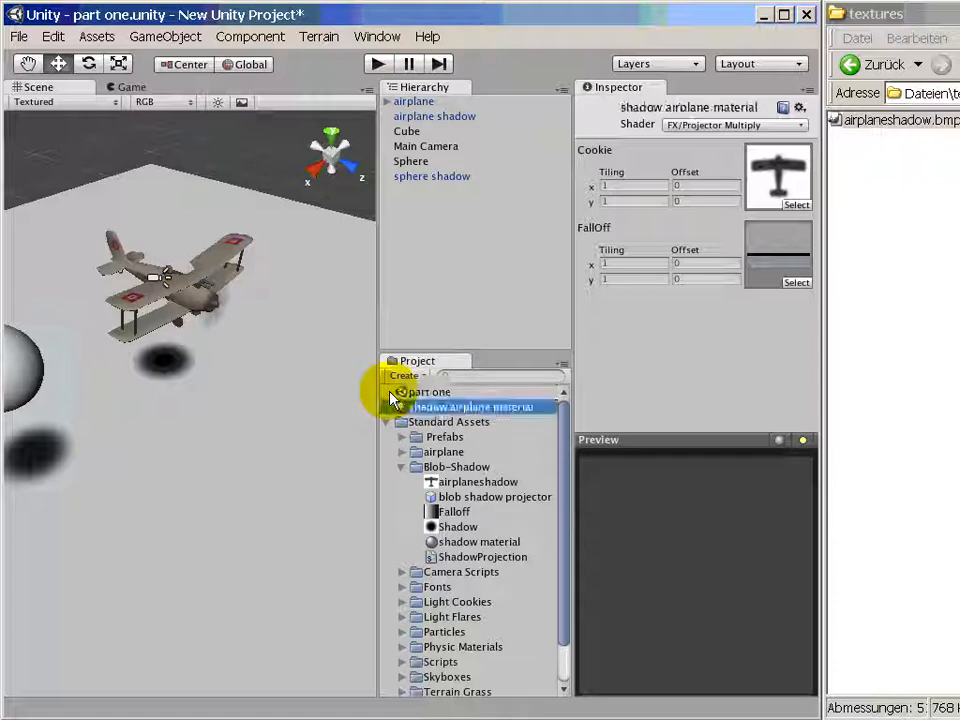
left_click_drag(424, 410, 450, 476)
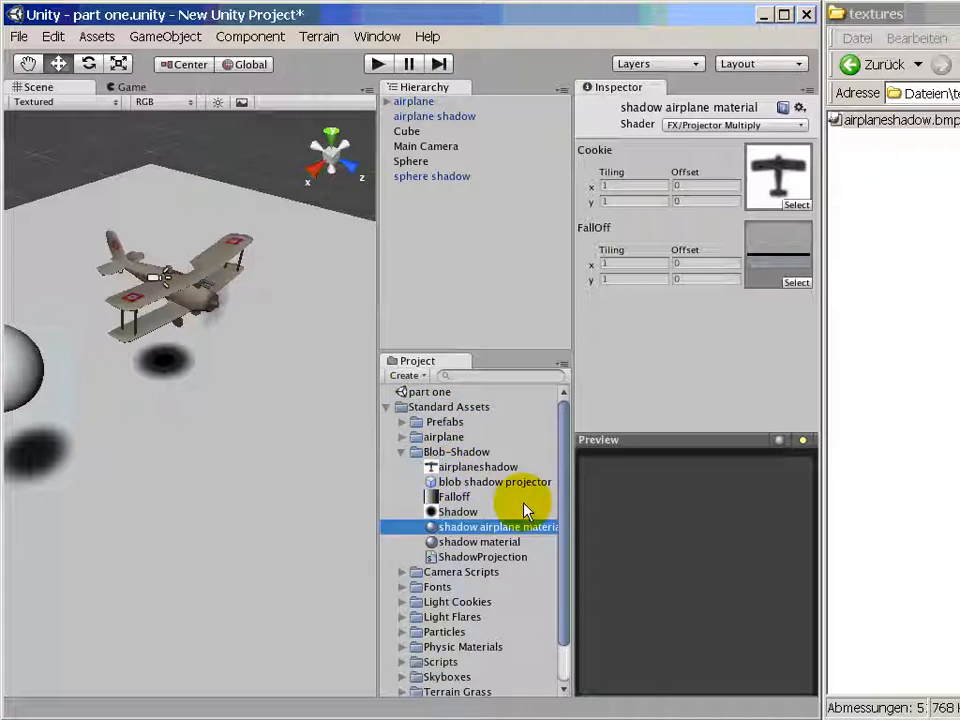
- Show the airplane shadow projector's settings with its Transform component collapsed and the Inspector widened
left_click(418, 116)
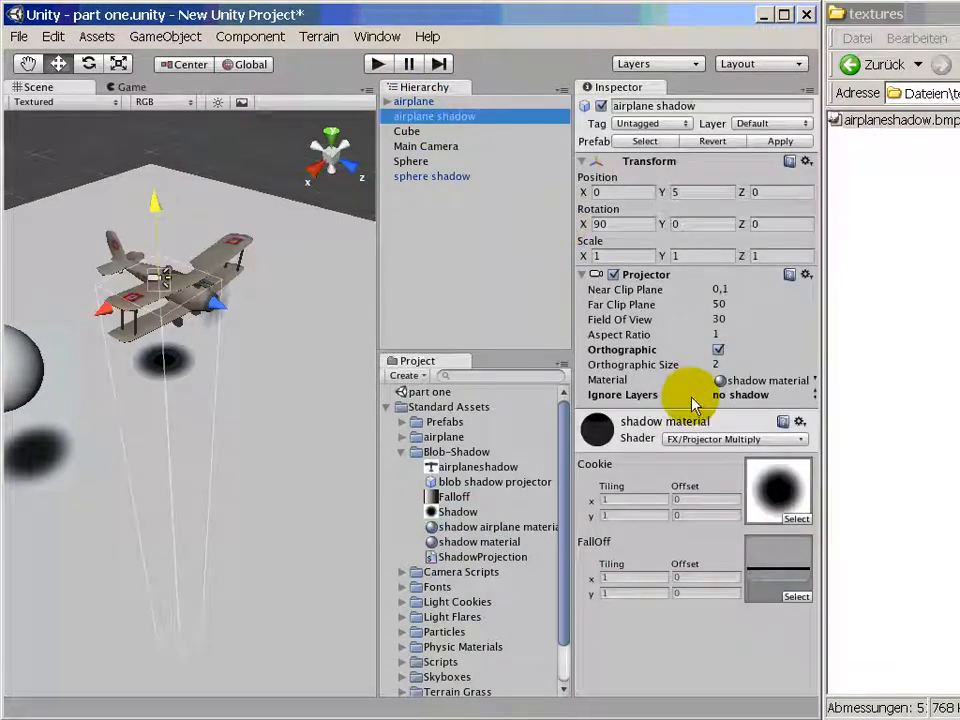
left_click(800, 421)
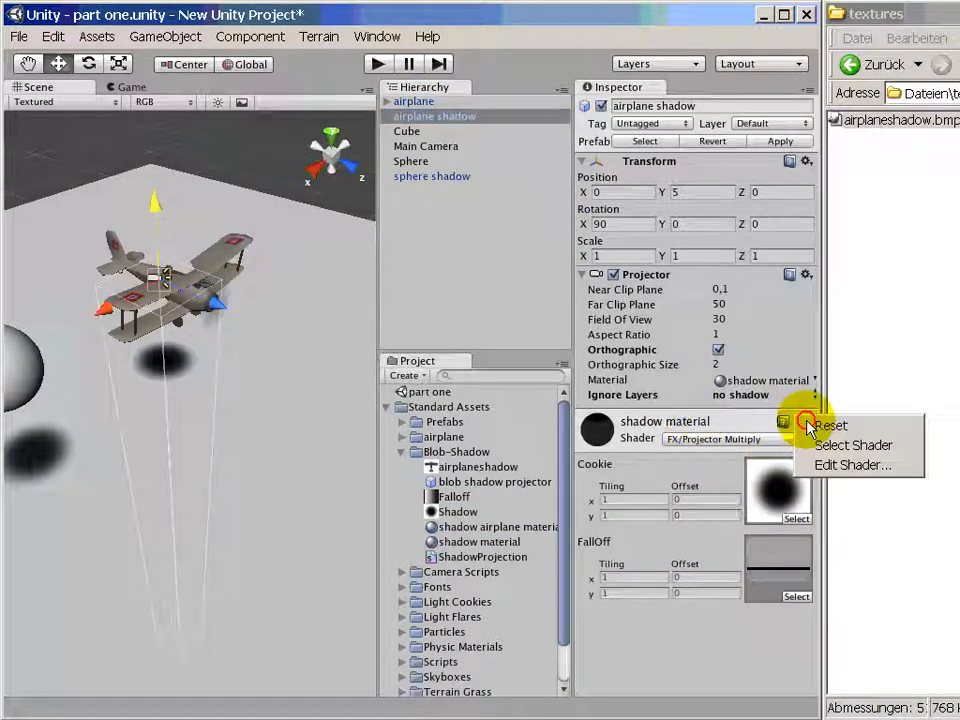
left_click(733, 422)
left_click(733, 422)
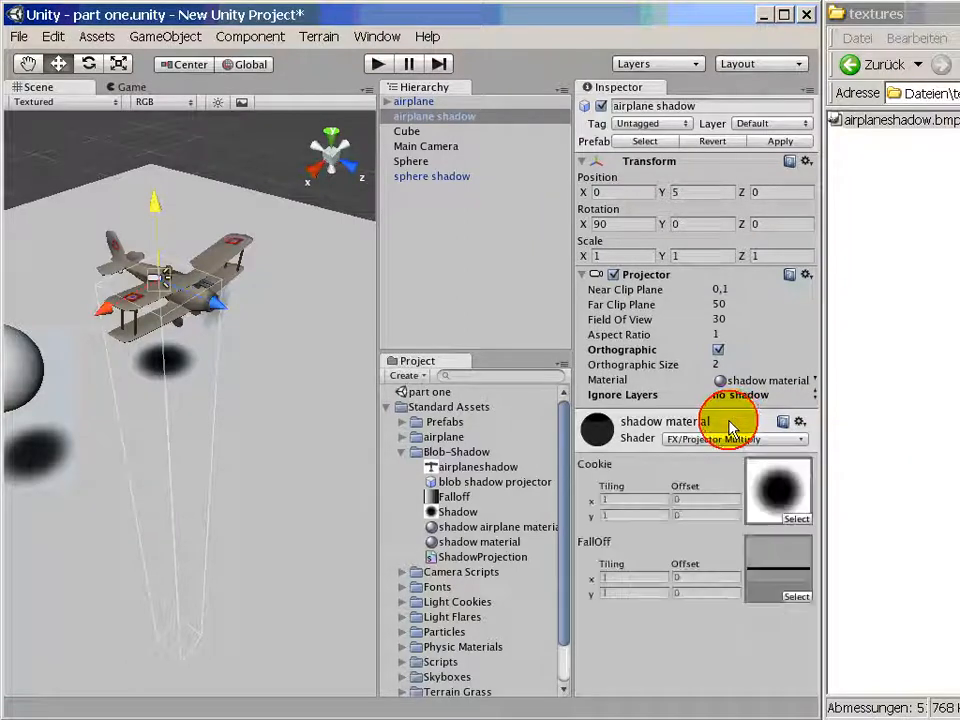
left_click(802, 438)
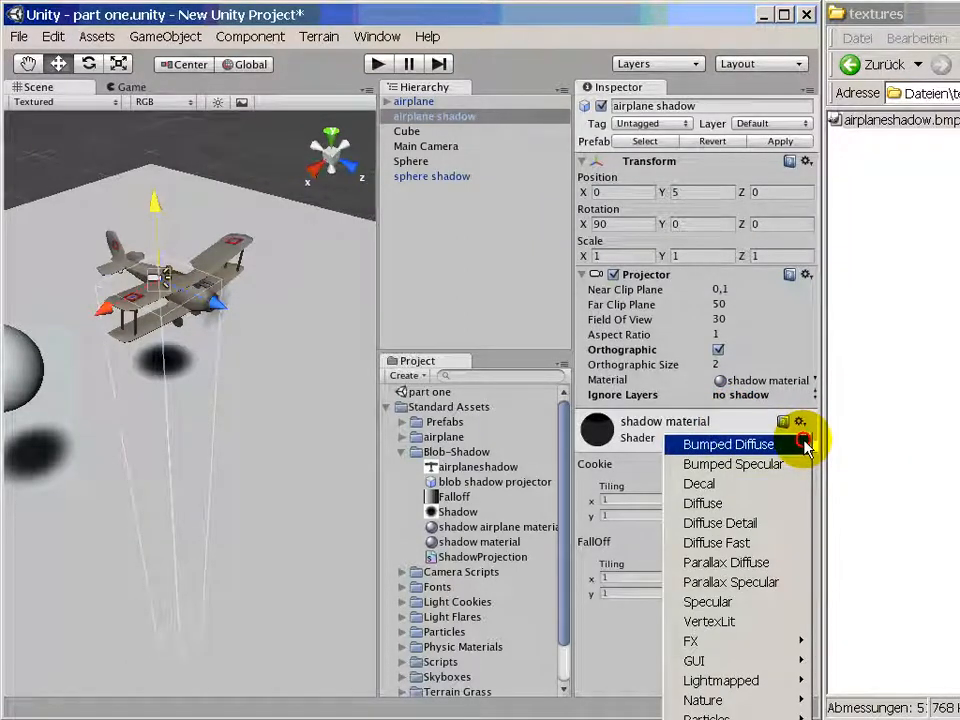
left_click(805, 444)
left_click(943, 439)
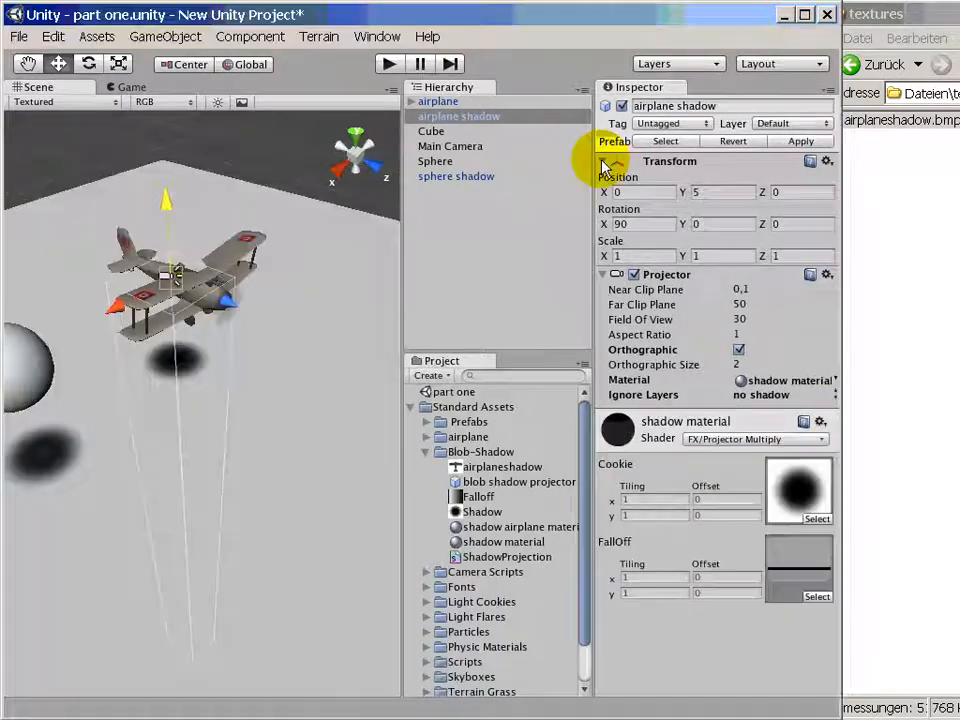
left_click(602, 162)
left_click_drag(594, 219, 400, 213)
left_click(745, 284)
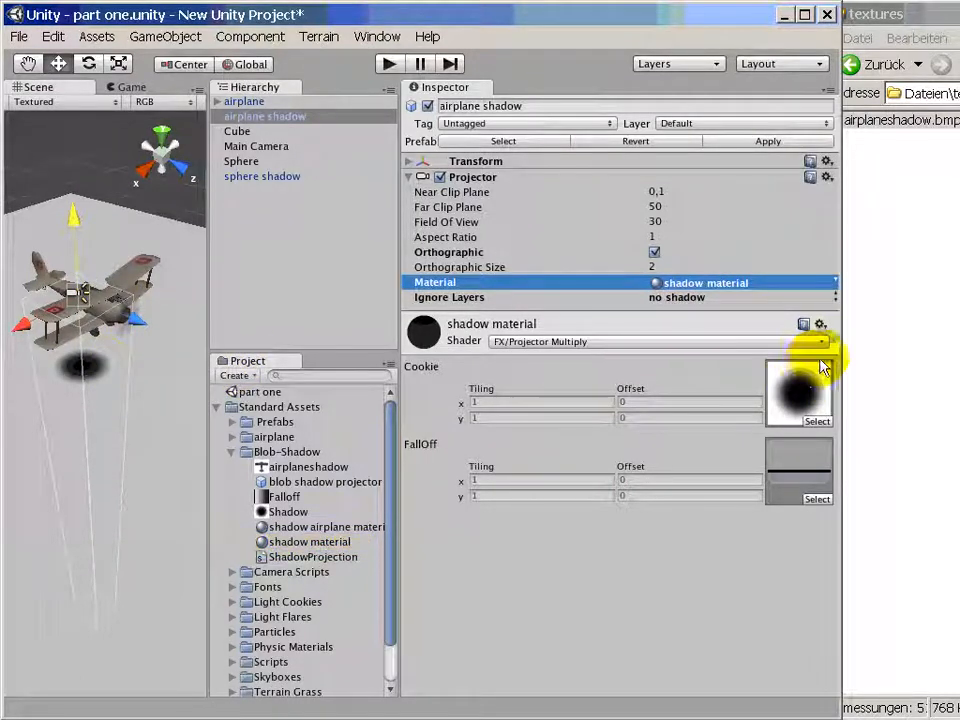
- Set the airplane shadow projector's Material to shadow airplane material
left_click(820, 325)
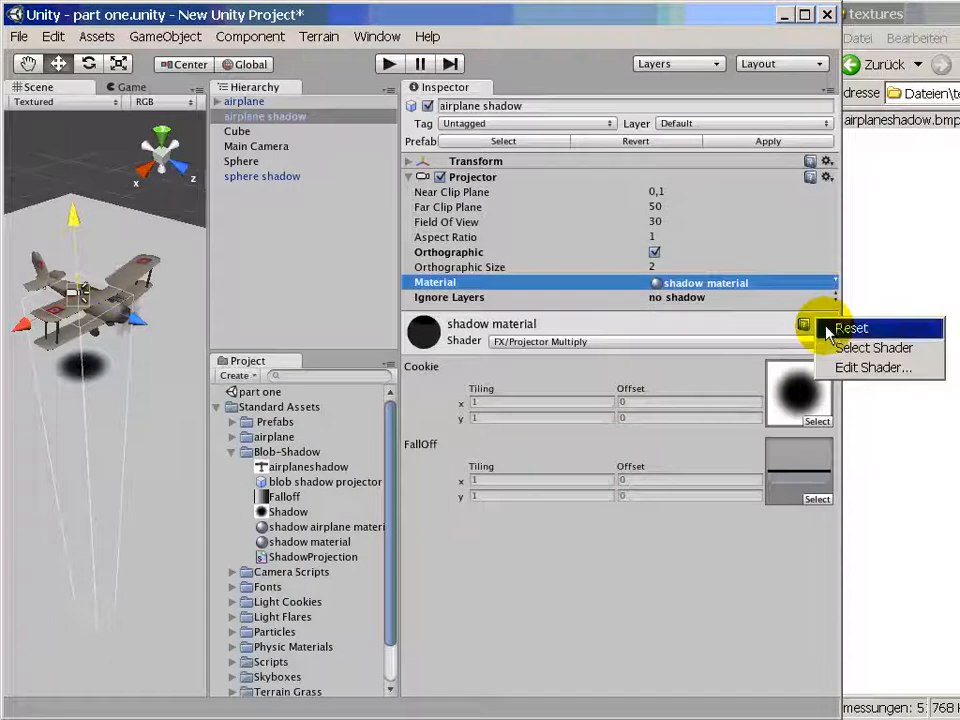
left_click(836, 298)
left_click(844, 283)
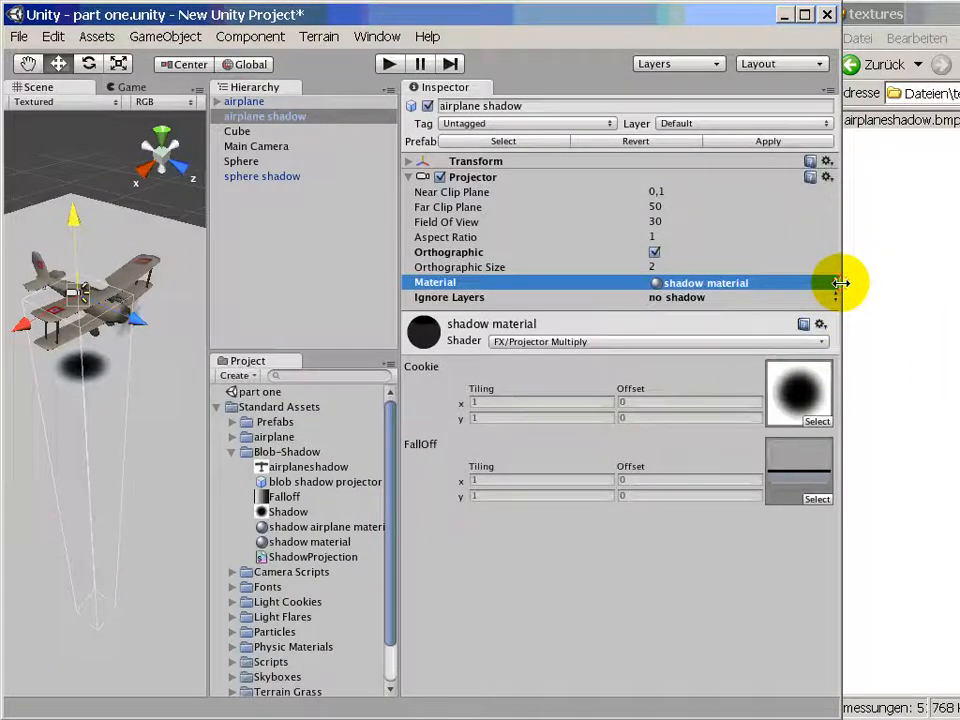
left_click(838, 282)
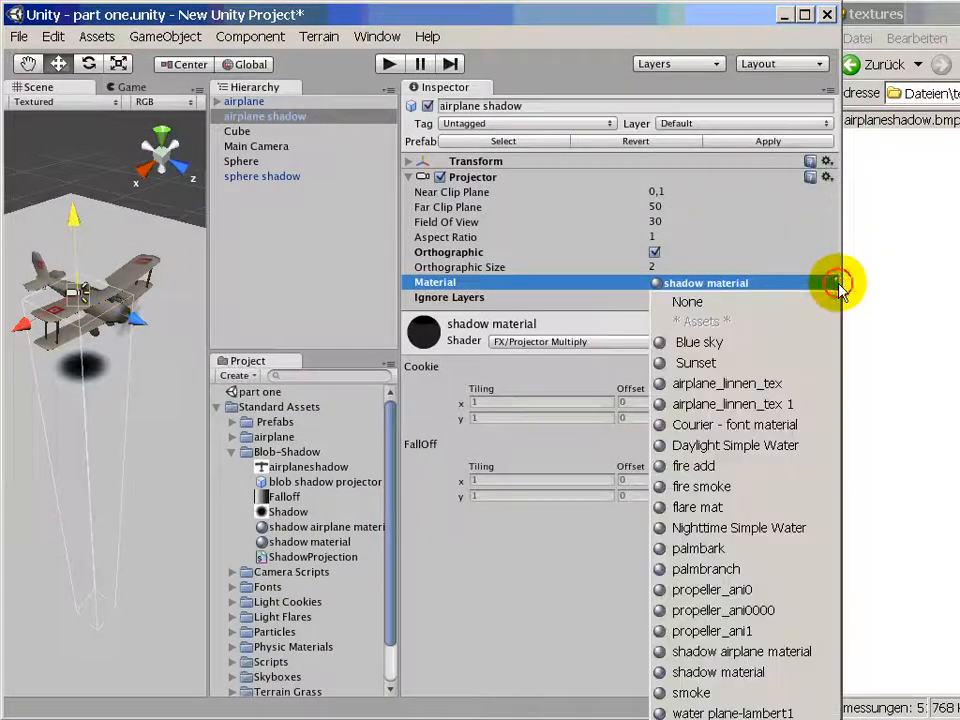
left_click(795, 652)
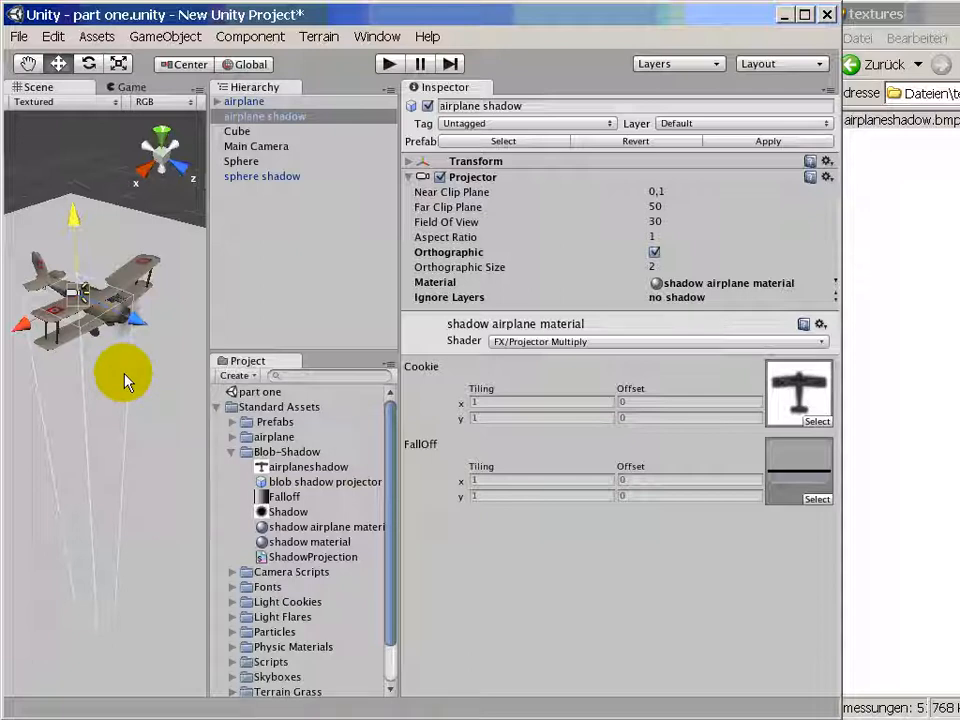
- Enable Build Alpha From Grayscale for the airplaneshadow texture and apply the import settings
left_click(312, 530)
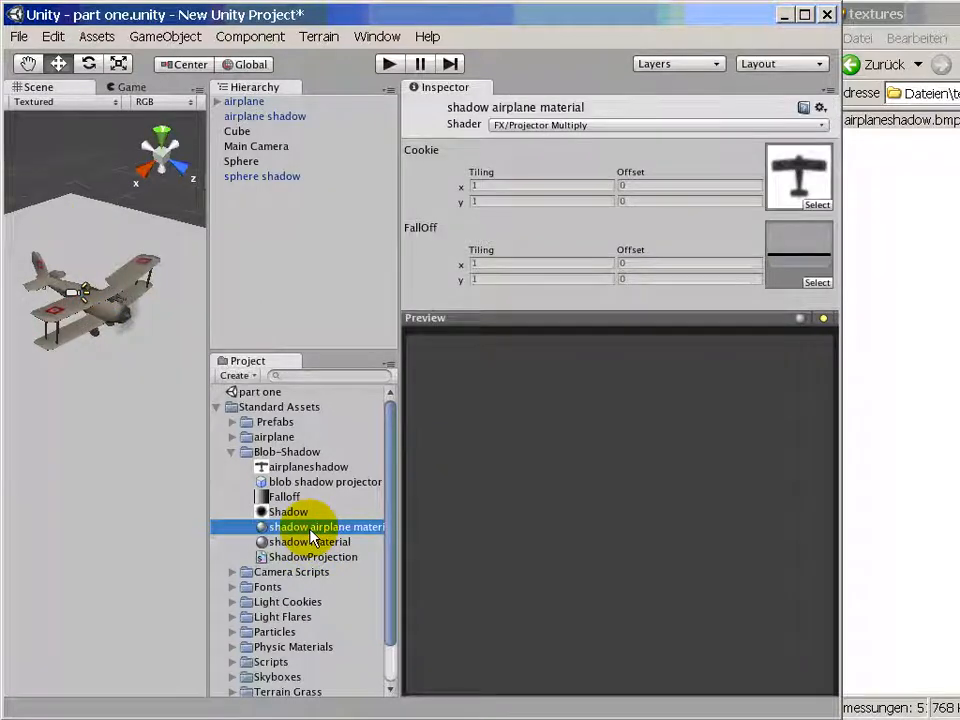
left_click(313, 470)
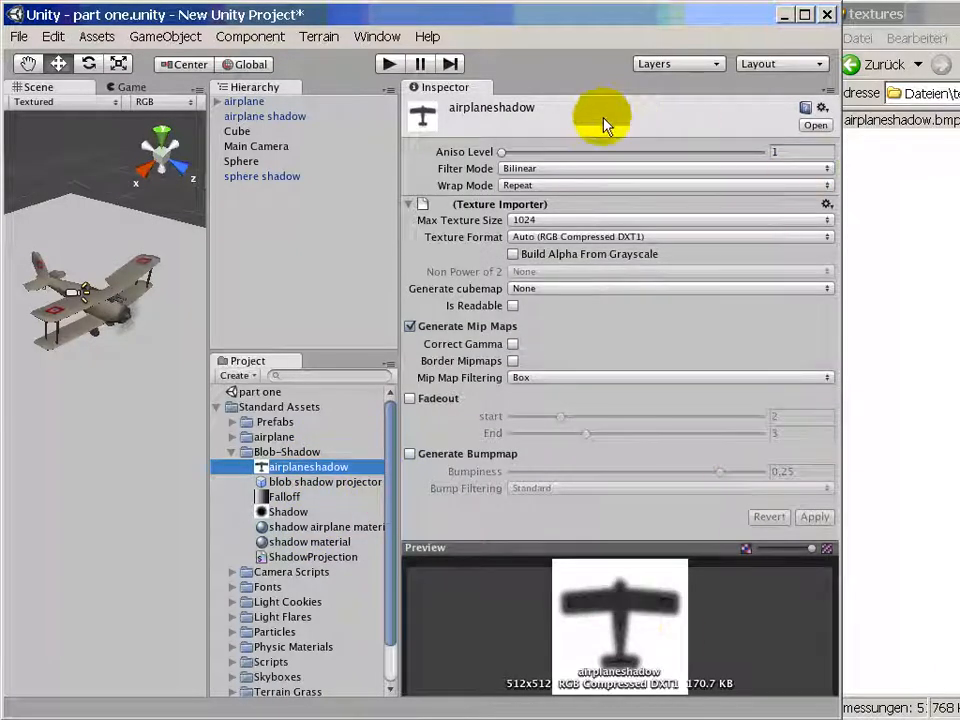
left_click(513, 255)
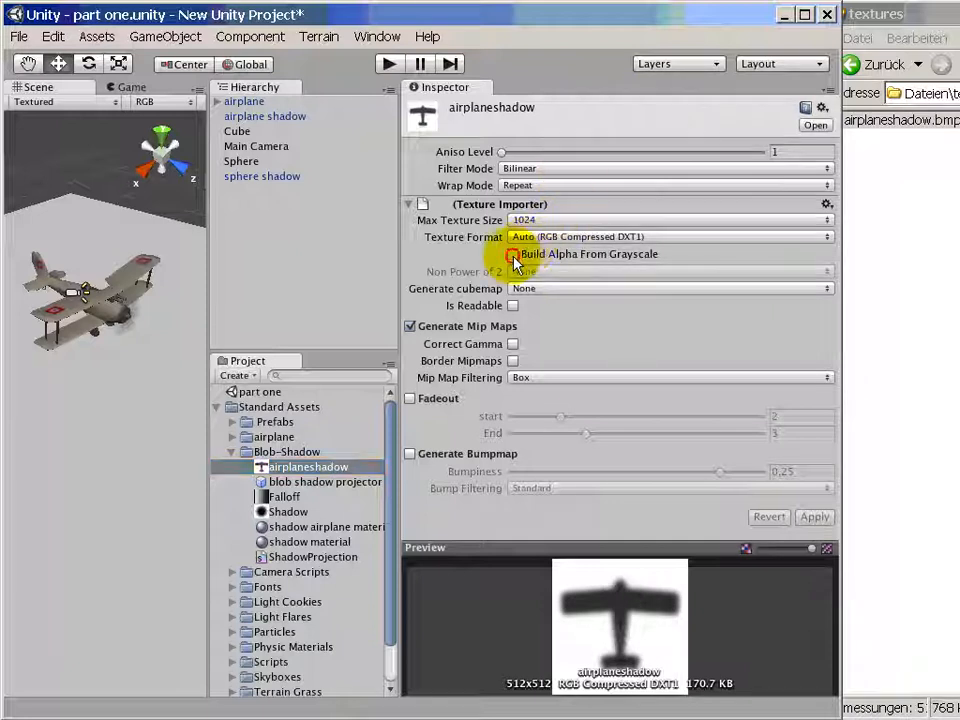
left_click(513, 255)
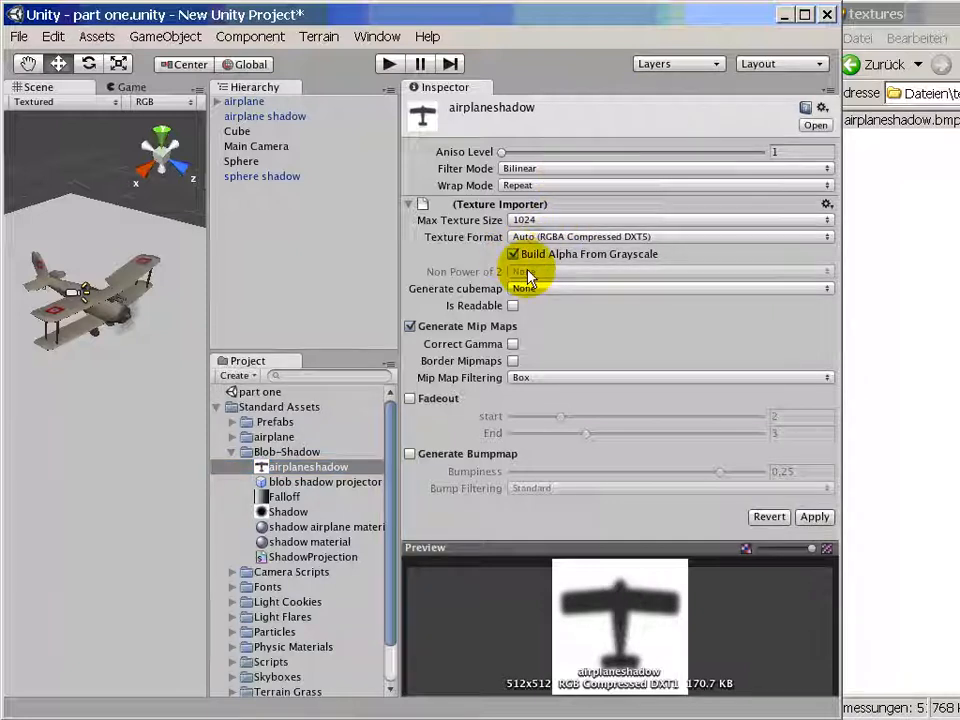
left_click(815, 517)
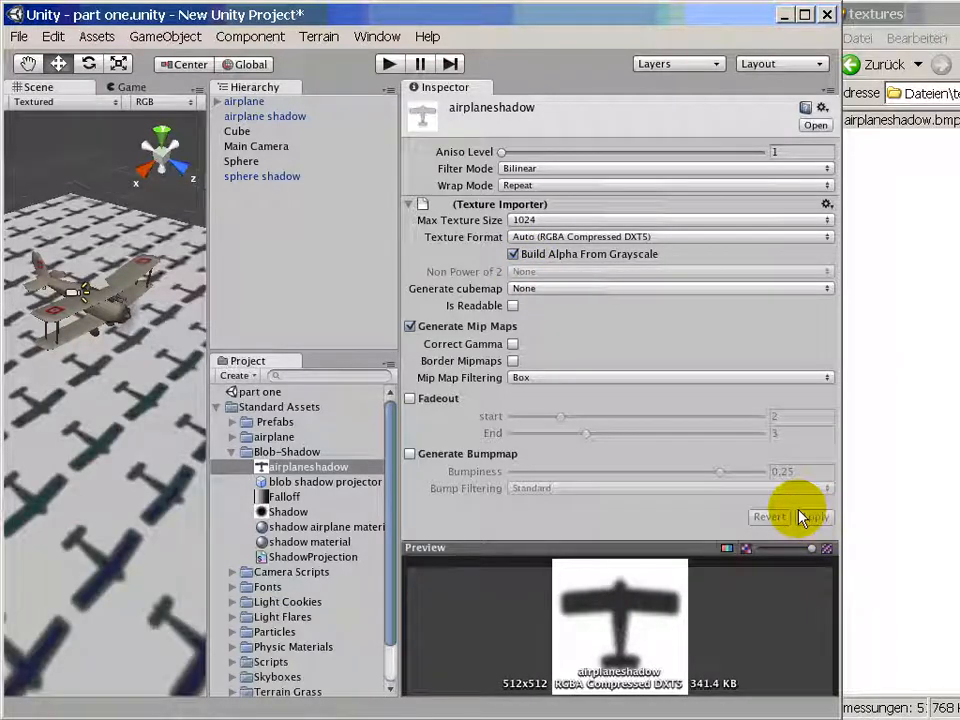
- Widen the Scene view again and set the airplaneshadow texture's Wrap Mode to Clamp
left_click_drag(405, 294, 615, 296)
left_click_drag(212, 306, 407, 313)
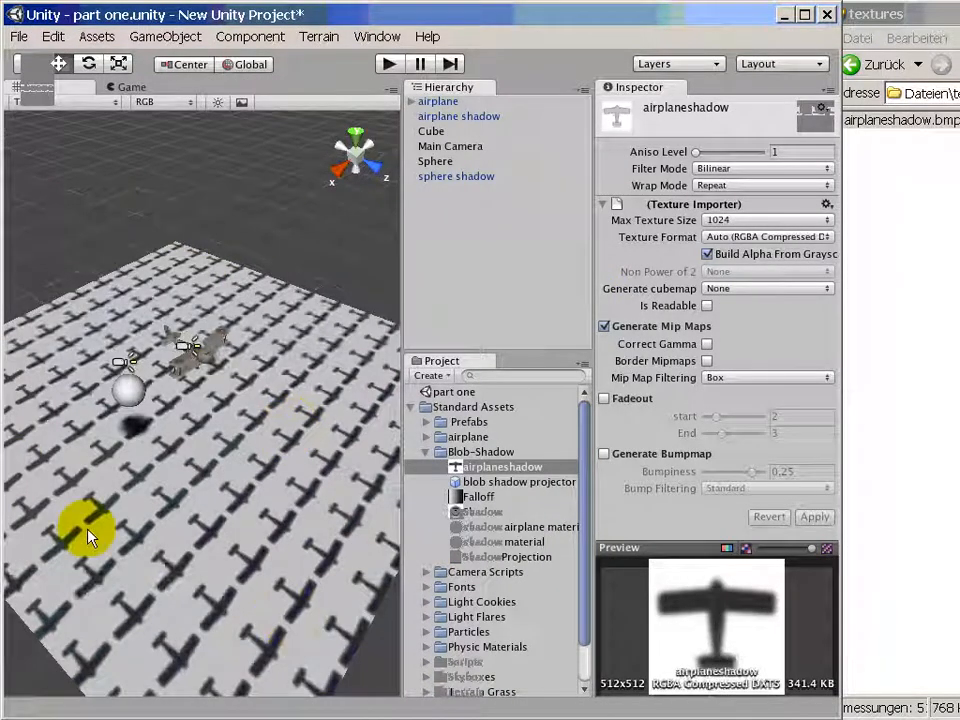
left_click(822, 190)
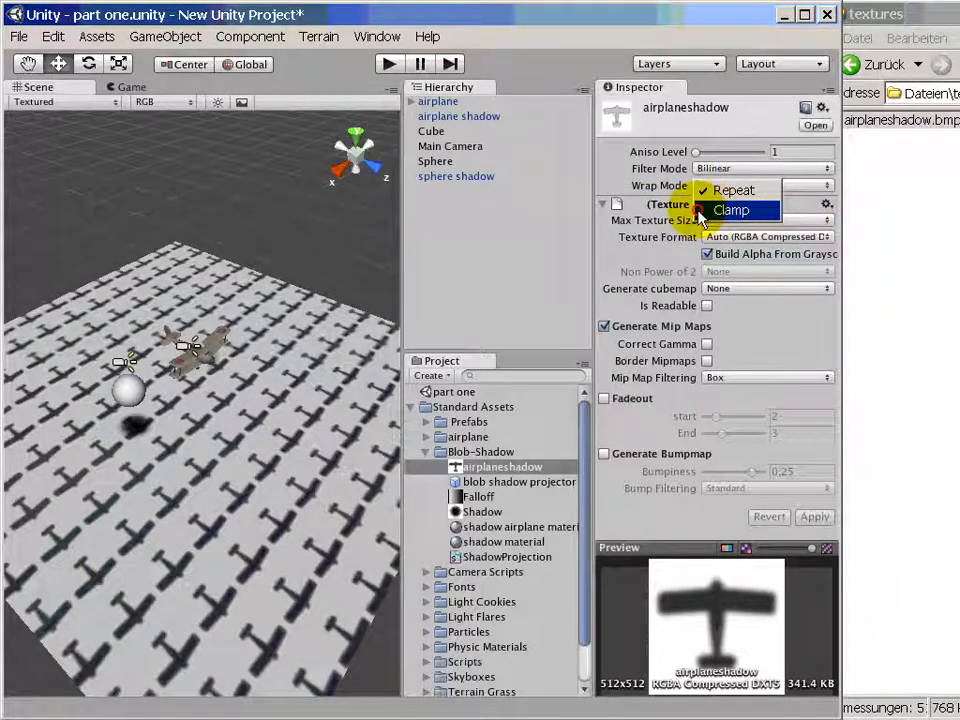
left_click(730, 210)
scroll(240, 488, "up", 3)
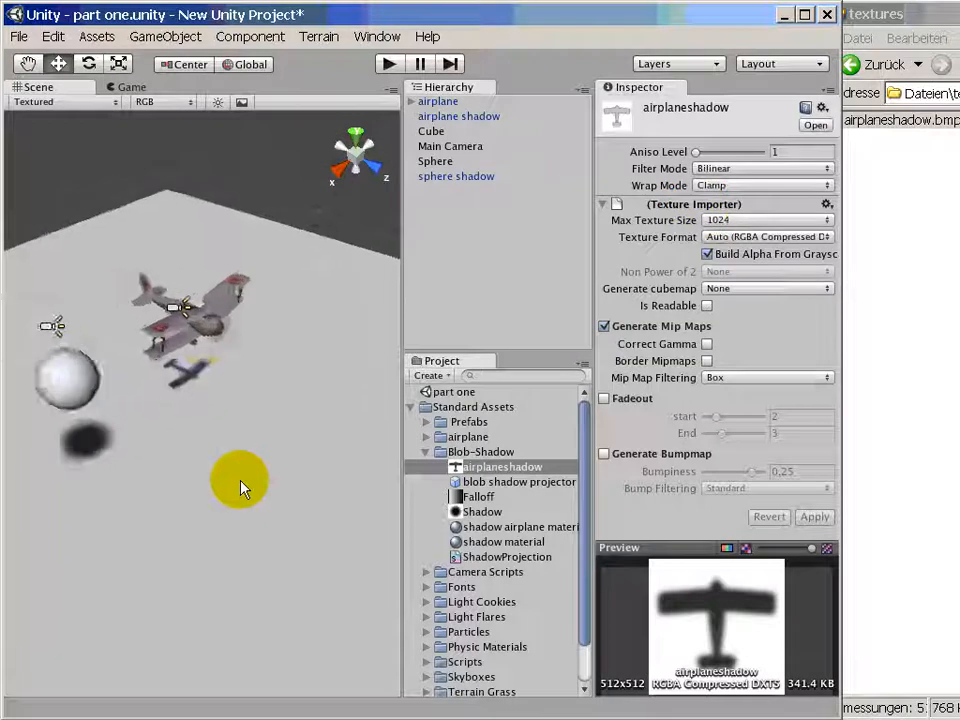
scroll(240, 488, "up", 2)
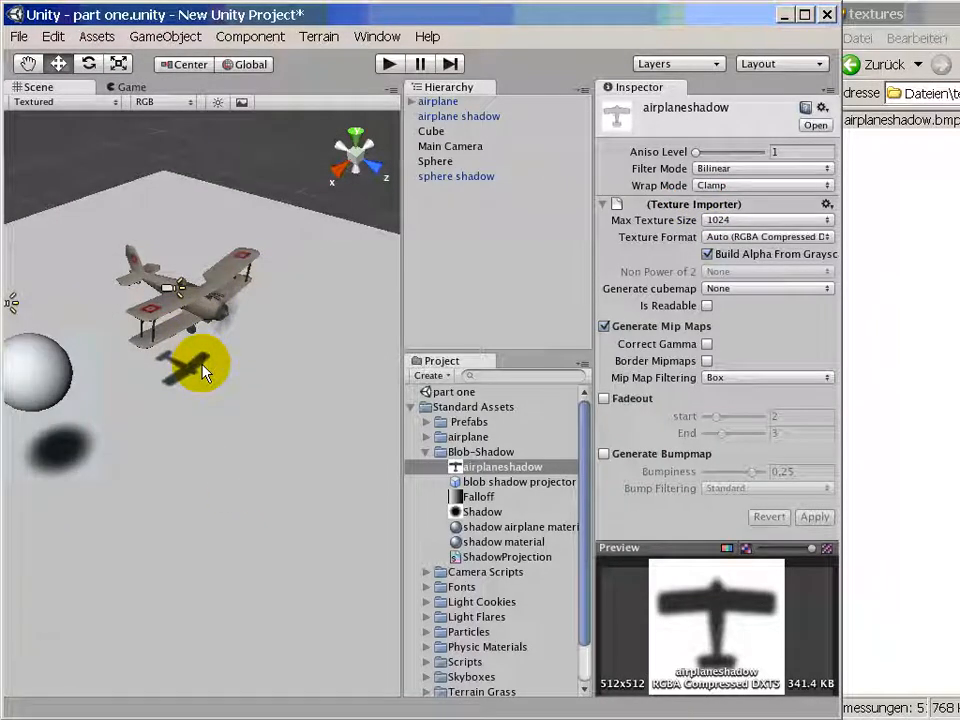
- Increase the airplane shadow projector's Orthographic Size to about 4.96
left_click(472, 117)
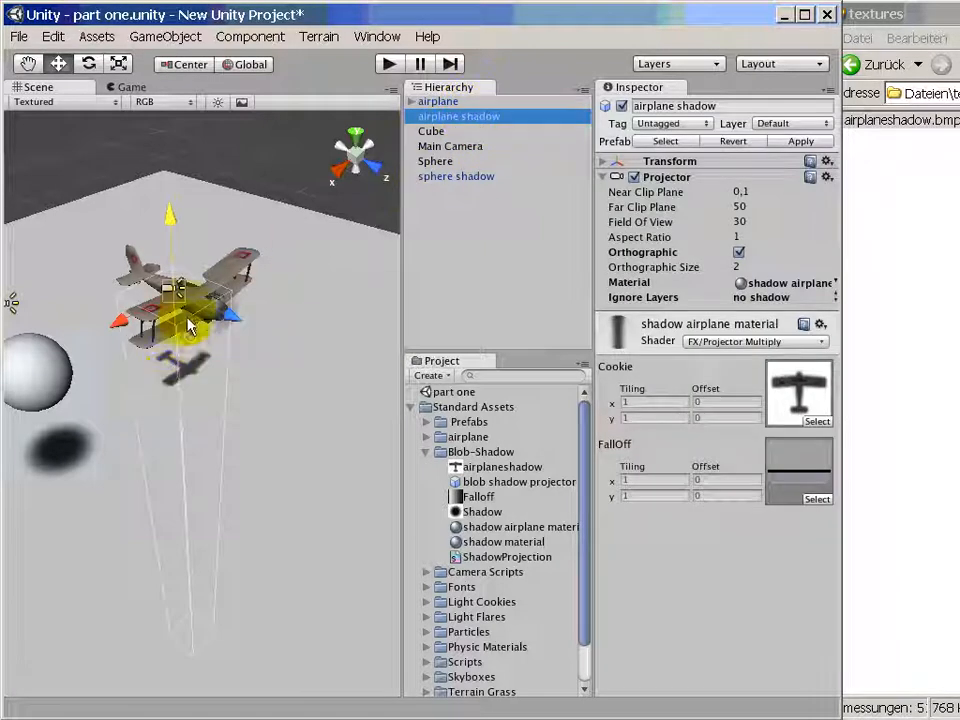
left_click(208, 292)
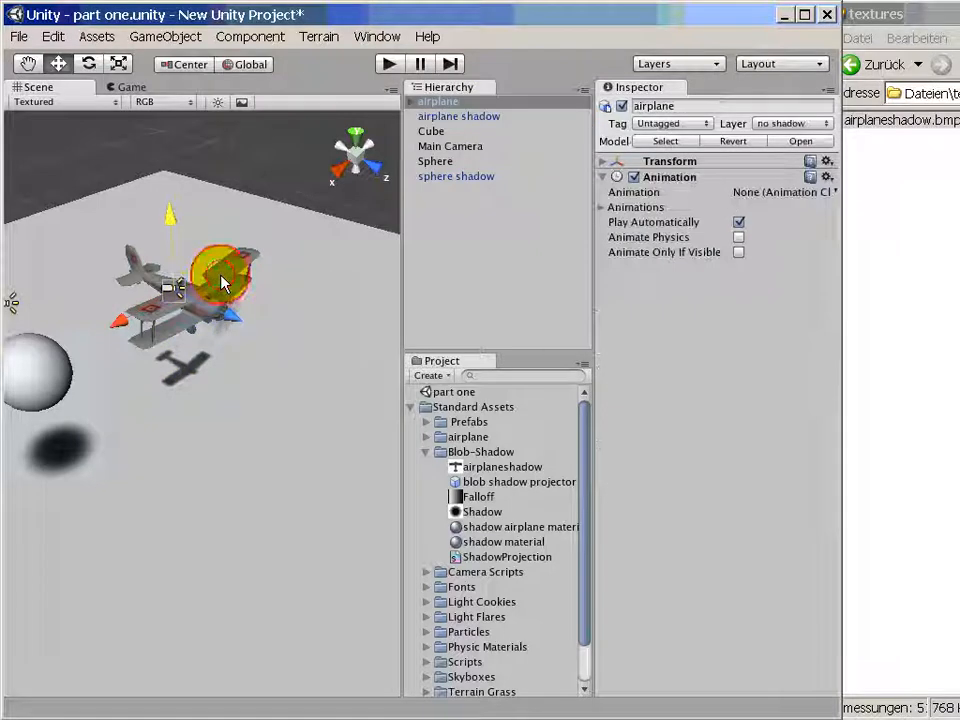
left_click(189, 371)
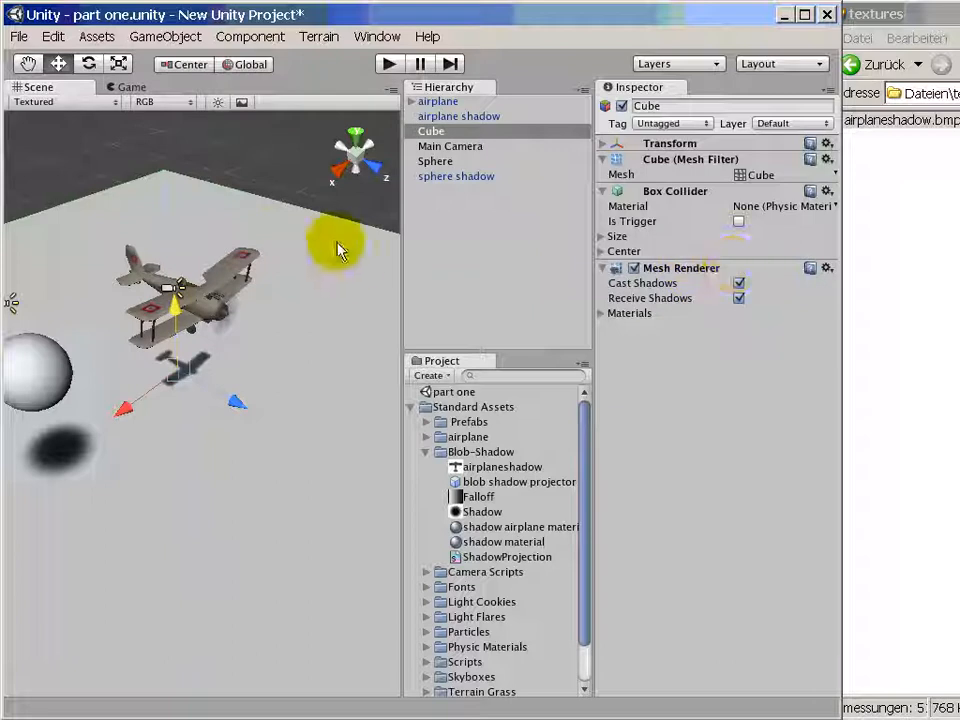
left_click(458, 116)
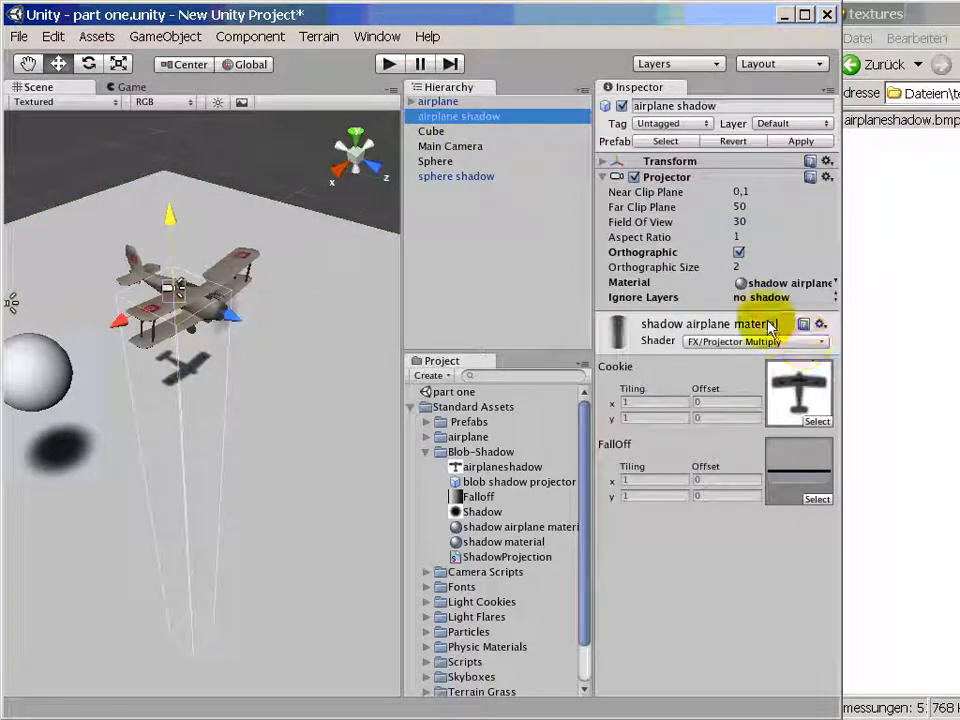
left_click_drag(722, 271, 792, 267)
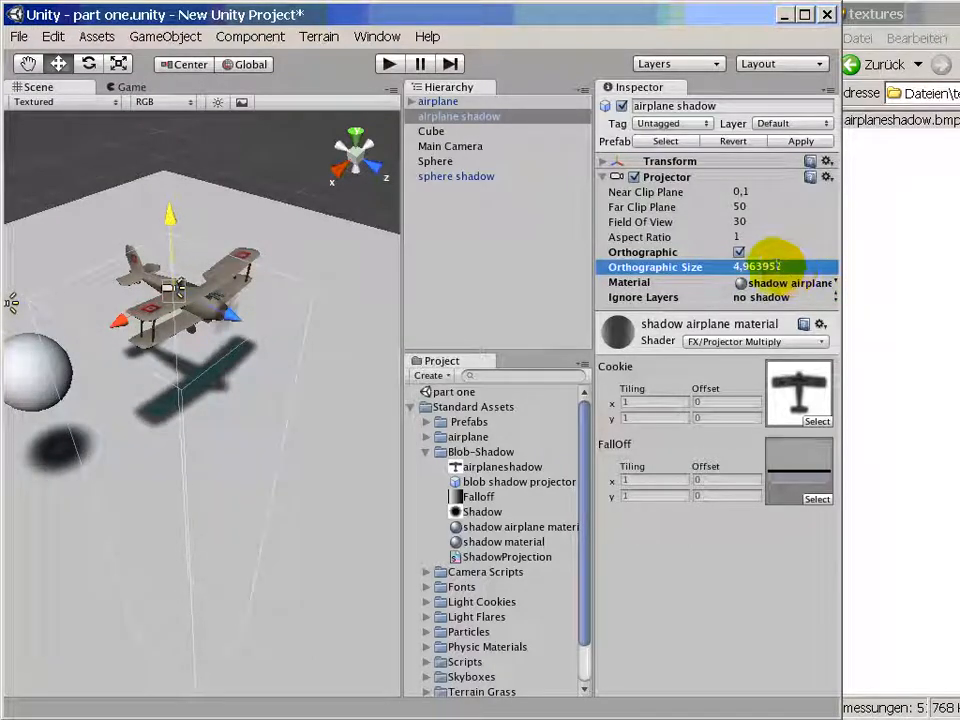
left_click(642, 254)
left_click(643, 268)
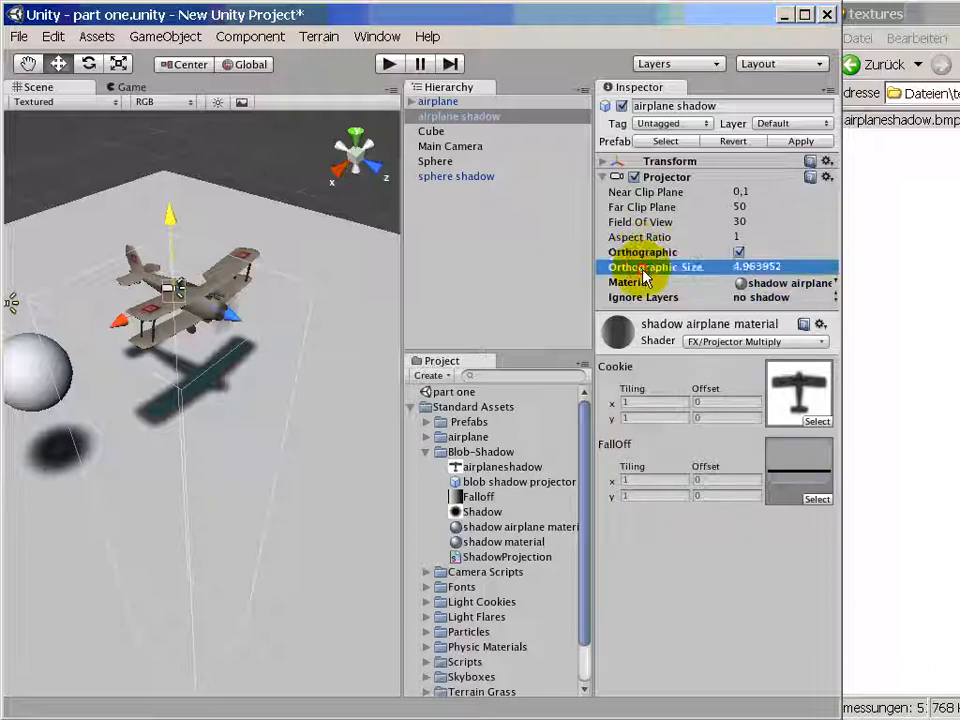